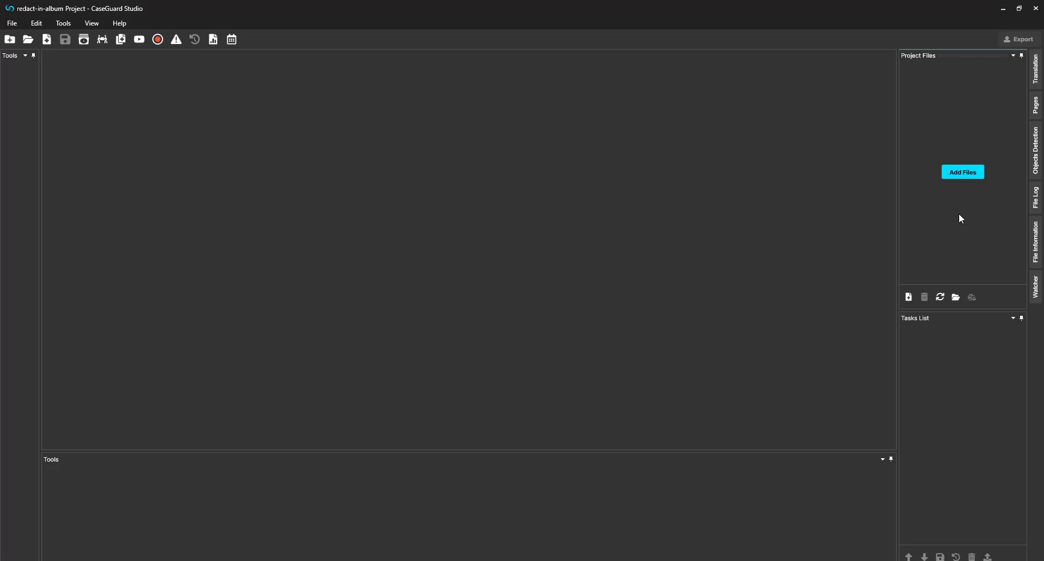
- Add the first four images of the faces,lp folder, from a through b, to the project
left_click(958, 175)
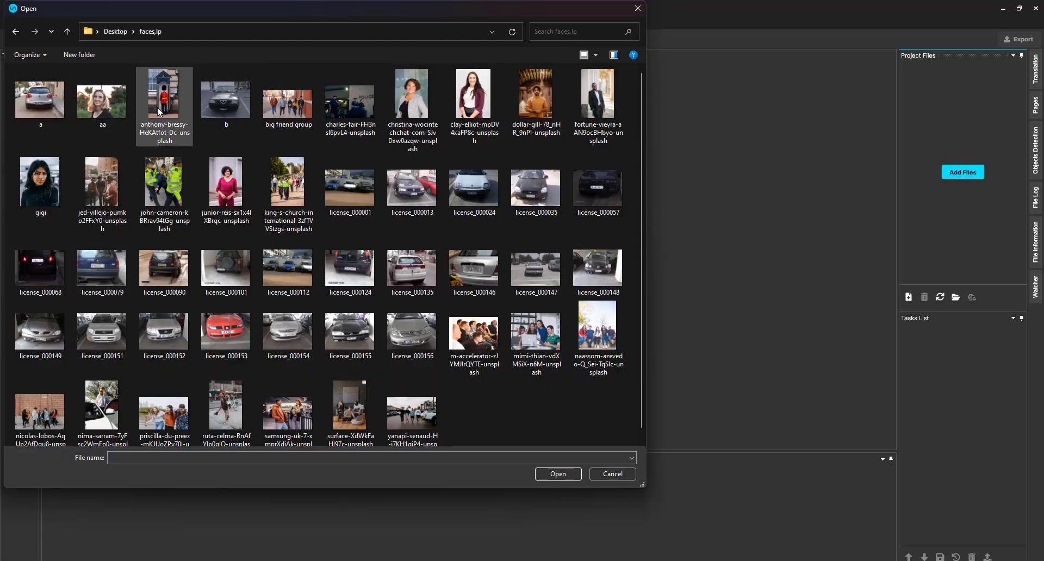
left_click_drag(7, 77, 228, 111)
left_click(561, 478)
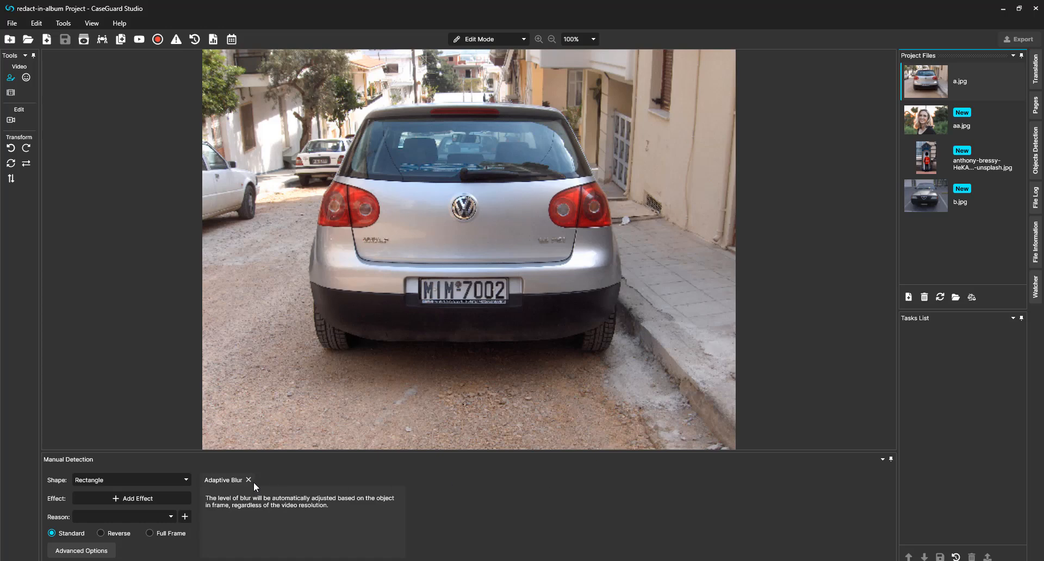
- Cover the silver car's license plate in a.jpg with a rectangular Adaptive Blur redaction
left_click(187, 480)
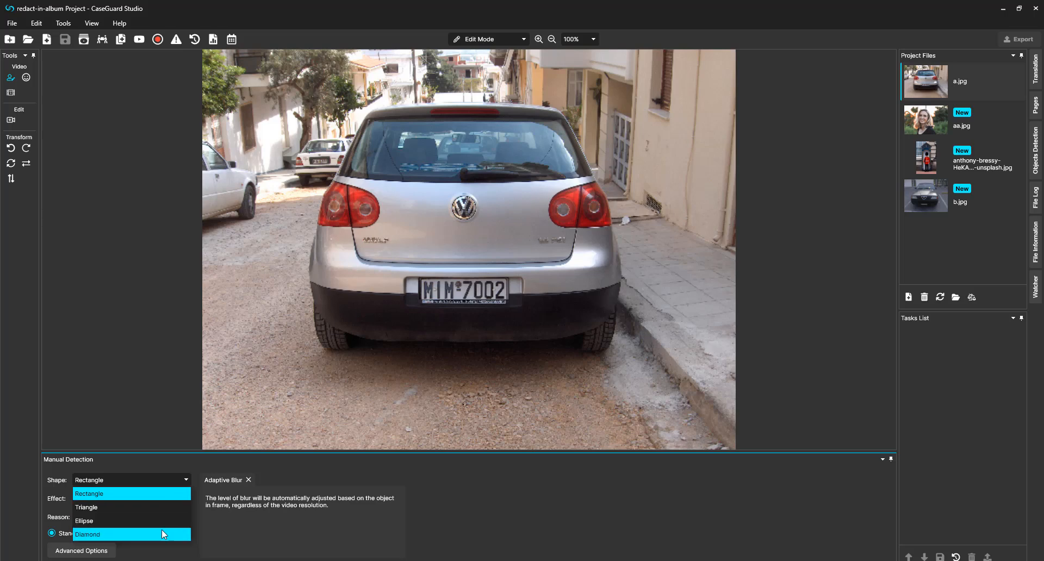
left_click(167, 494)
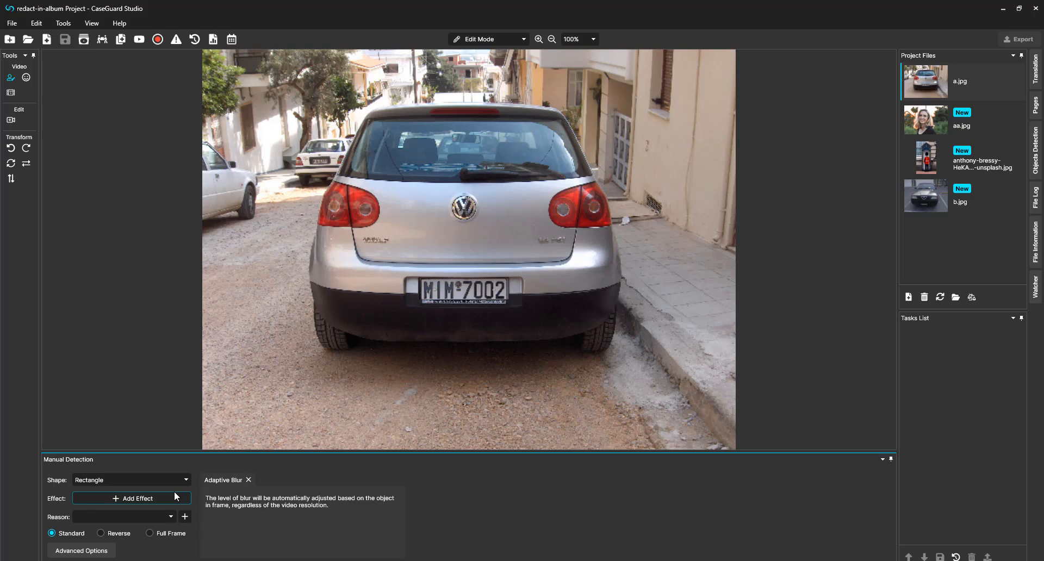
left_click(173, 501)
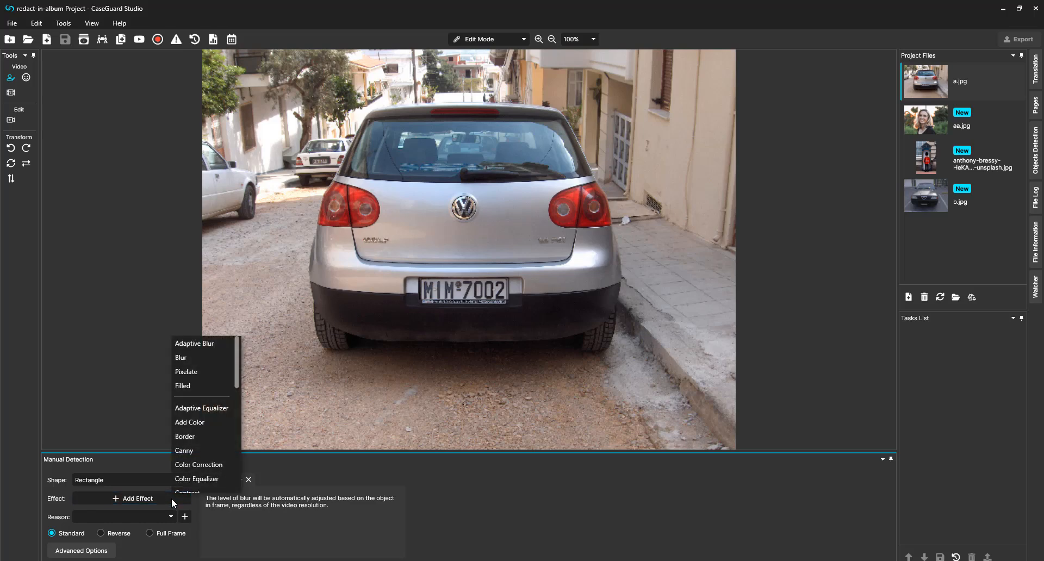
left_click(224, 347)
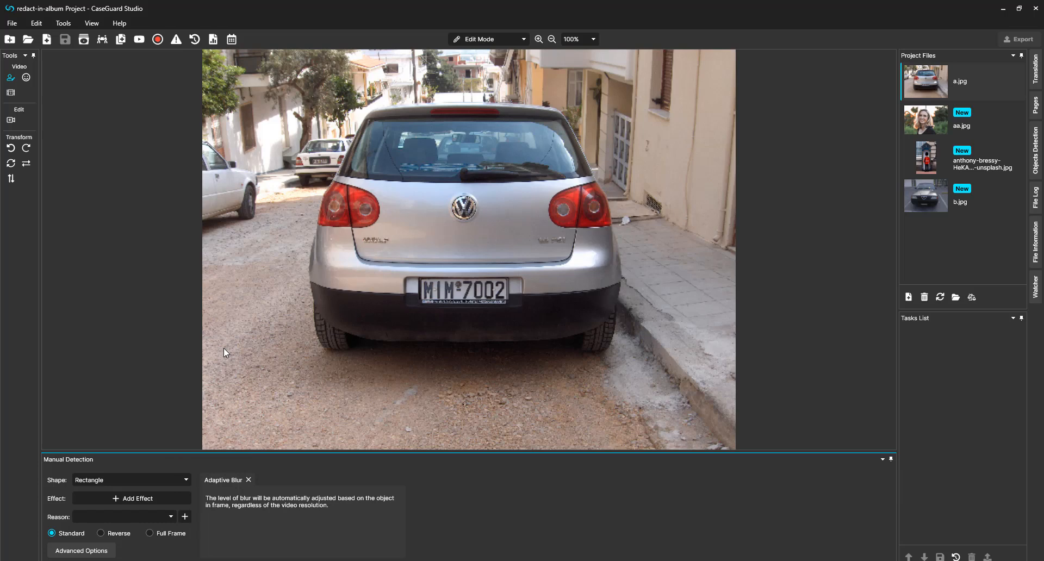
left_click_drag(408, 272, 527, 313)
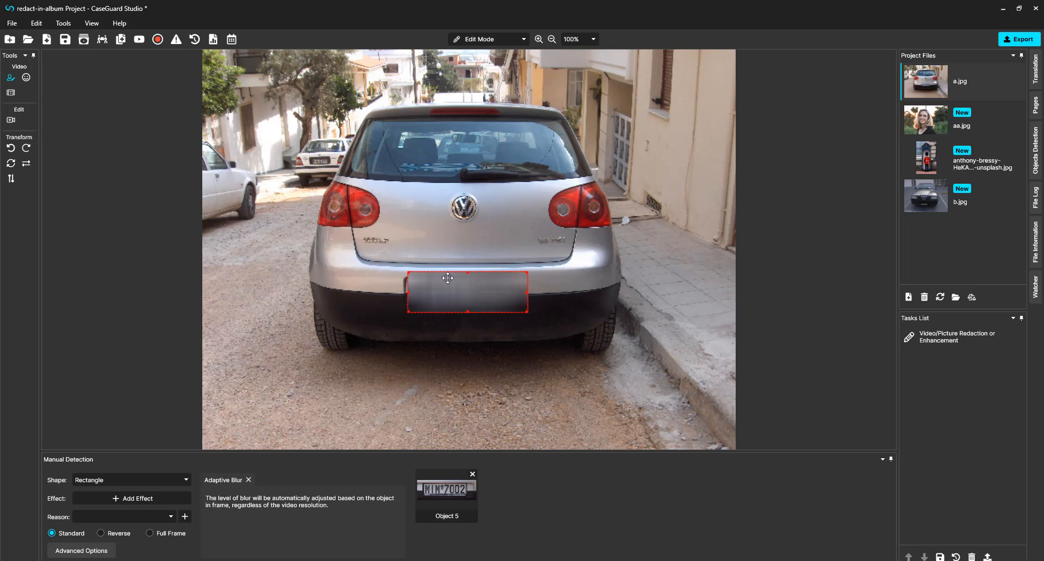
- Save the redaction, export the image as a_Redacted in .jpg format, and open the exported file
left_click(64, 39)
left_click(1019, 39)
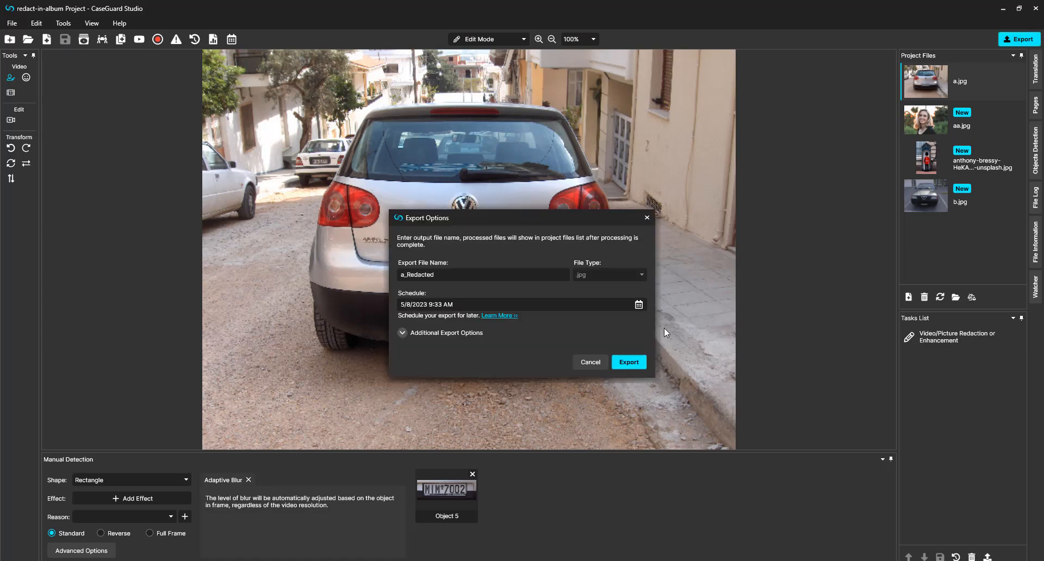
left_click(623, 363)
left_click(919, 117)
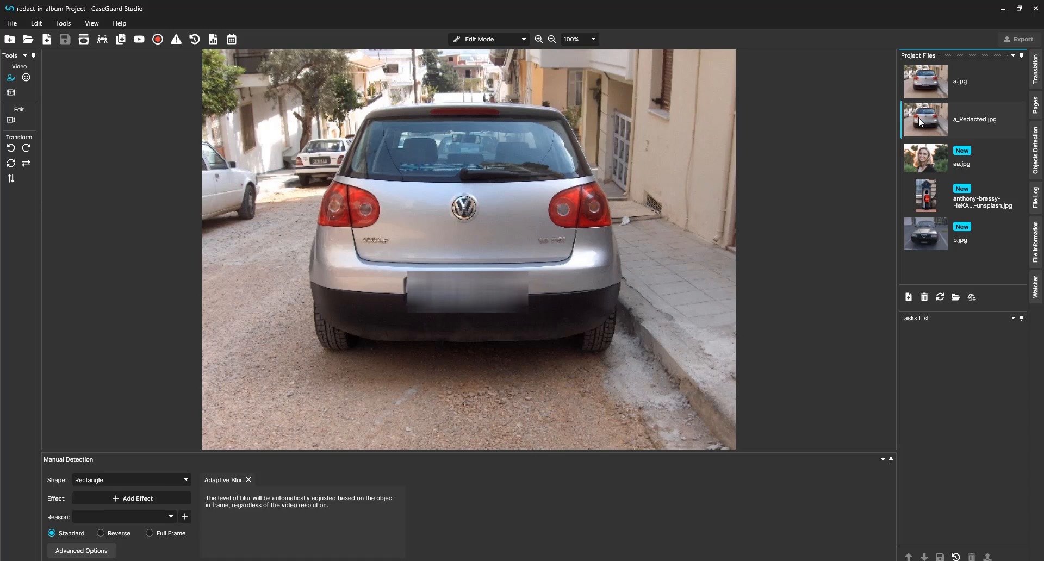
- Blur the woman's face in aa.jpg with a rectangle, save and export the image, and open the redacted copy
left_click(918, 148)
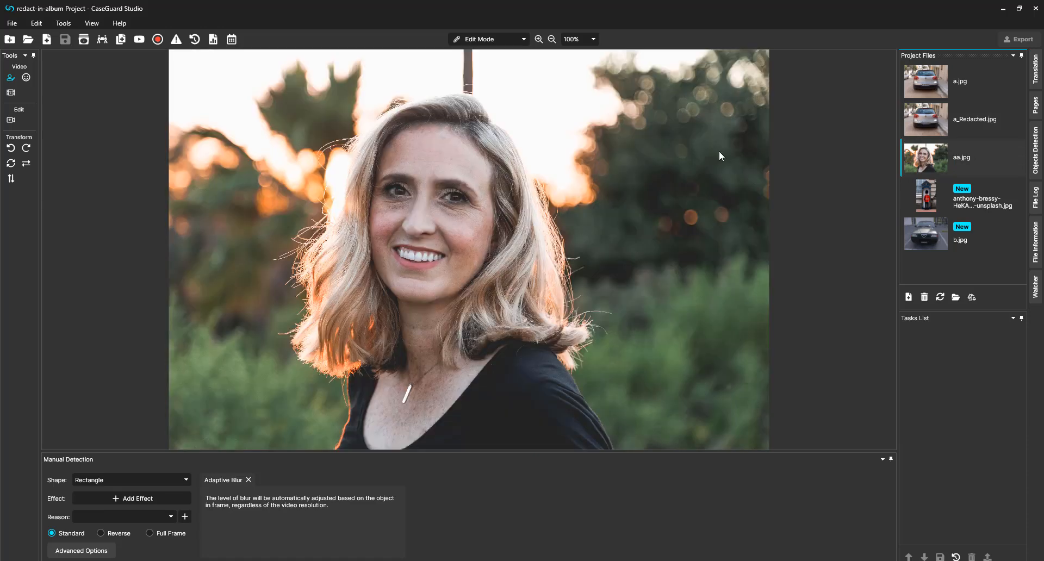
mouse_move(346, 97)
left_mouse_down()
mouse_move(492, 278)
mouse_move(523, 338)
left_mouse_up()
left_click(65, 39)
left_click(1015, 42)
left_click(620, 362)
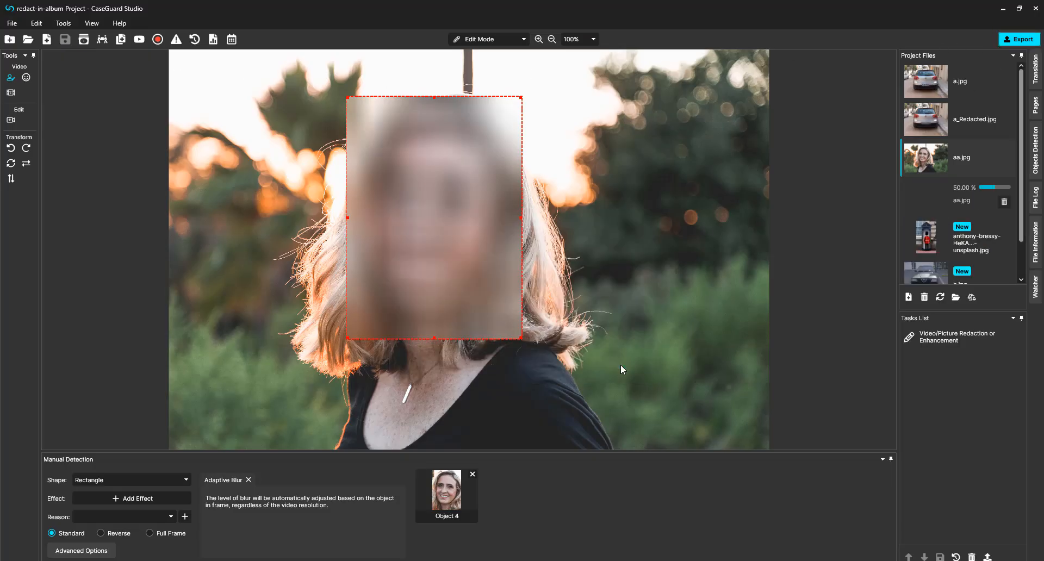
left_click(906, 198)
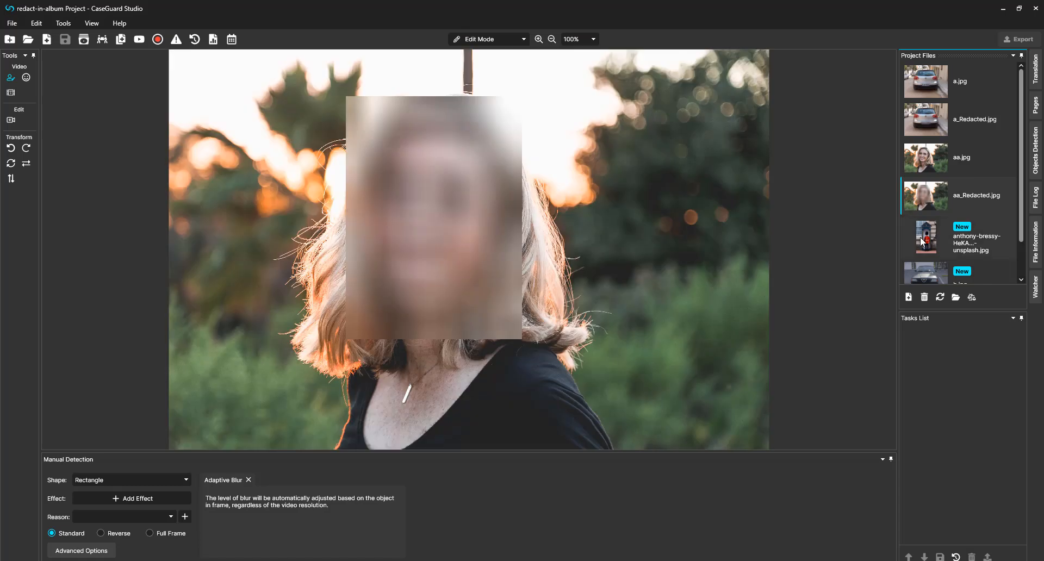
- Blur the guard's head in the sentry box photo with a rectangle, then save and export the redacted image
left_click(924, 242)
left_click_drag(452, 176, 501, 240)
left_click(65, 39)
left_click(1020, 40)
left_click(629, 361)
- Blur the dark car's license plate in b.jpg with a rectangle, save and export it, and open the redacted copy
scroll(942, 244, "down", 2)
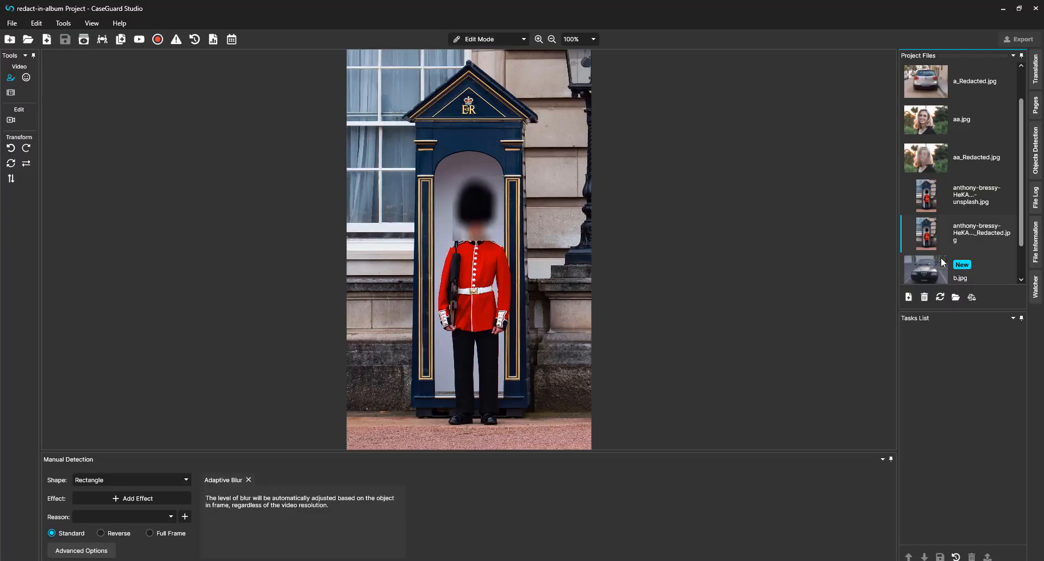
left_click(942, 239)
left_click_drag(394, 341, 496, 370)
left_click(64, 40)
left_click(1020, 39)
left_click(630, 361)
left_click(922, 269)
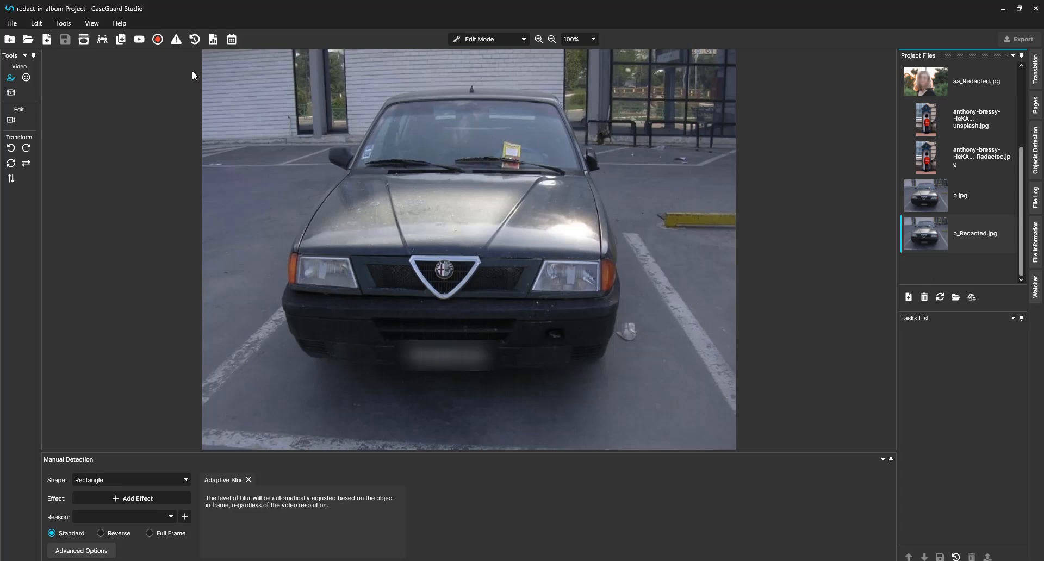
- Start a new album and add the first seven images of each of the top two rows in the faces,lp folder
left_click(88, 46)
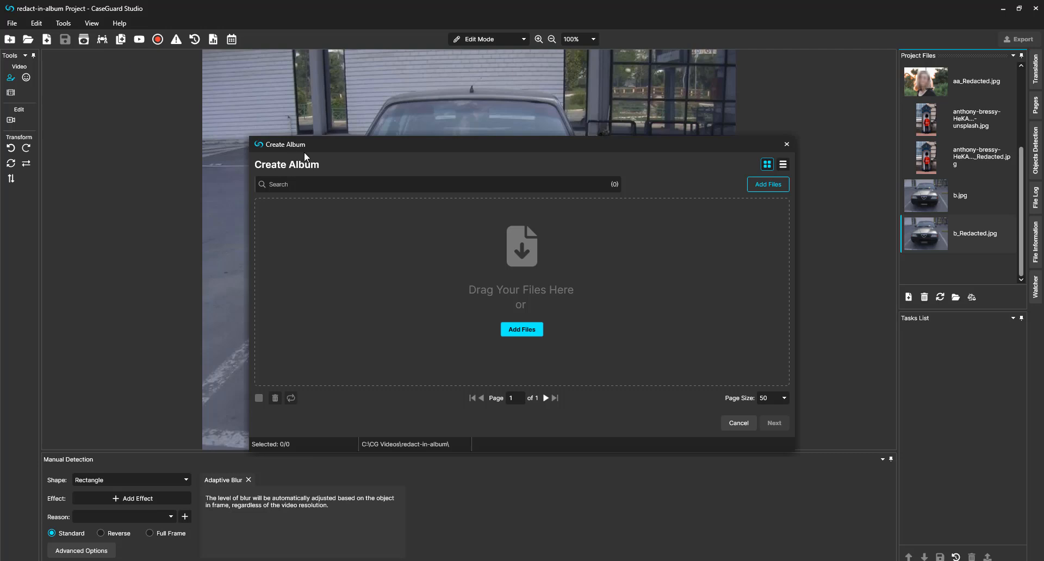
left_click(537, 334)
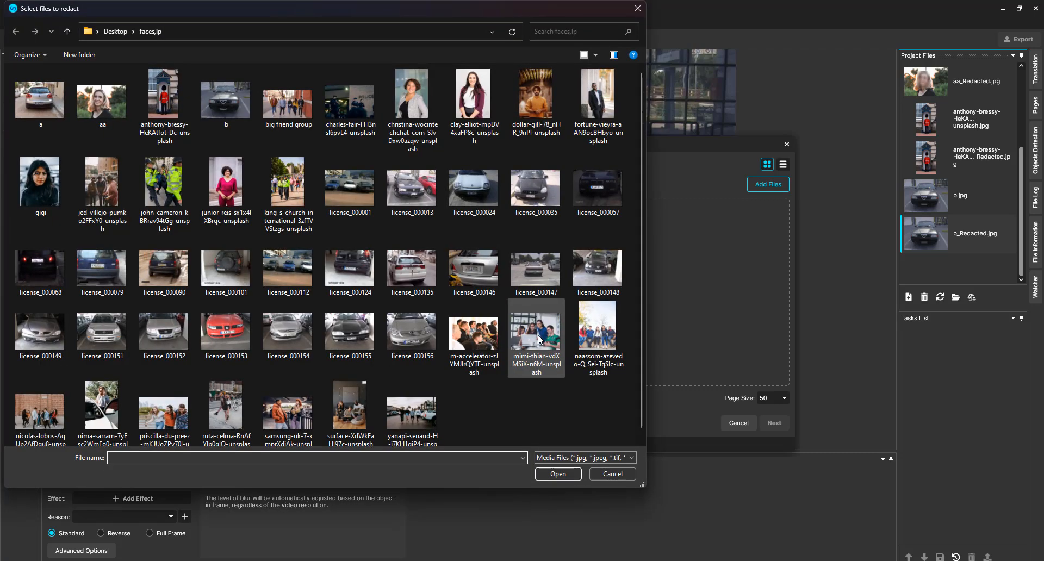
left_click_drag(11, 76, 406, 197)
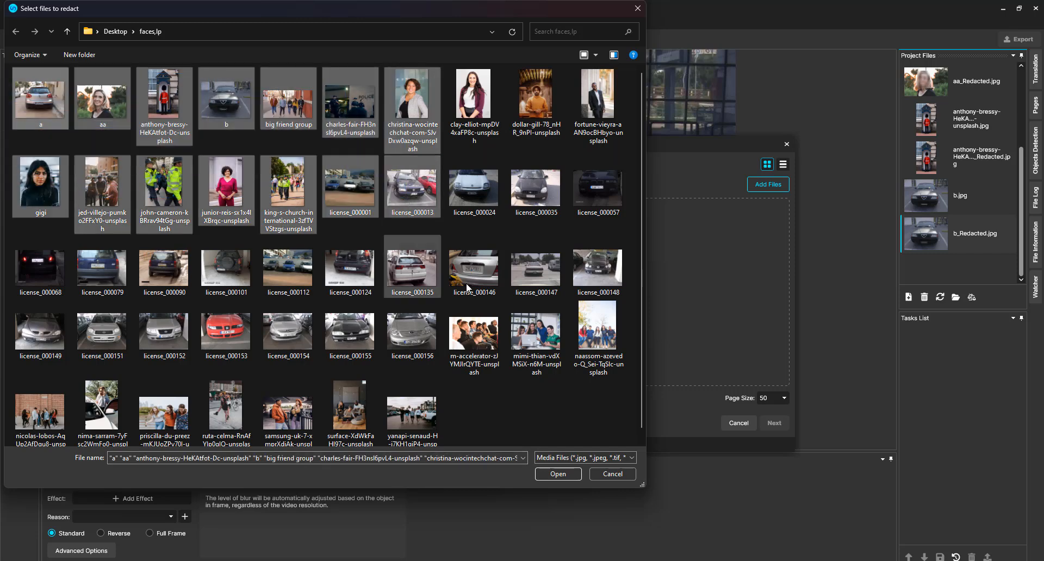
left_click(558, 474)
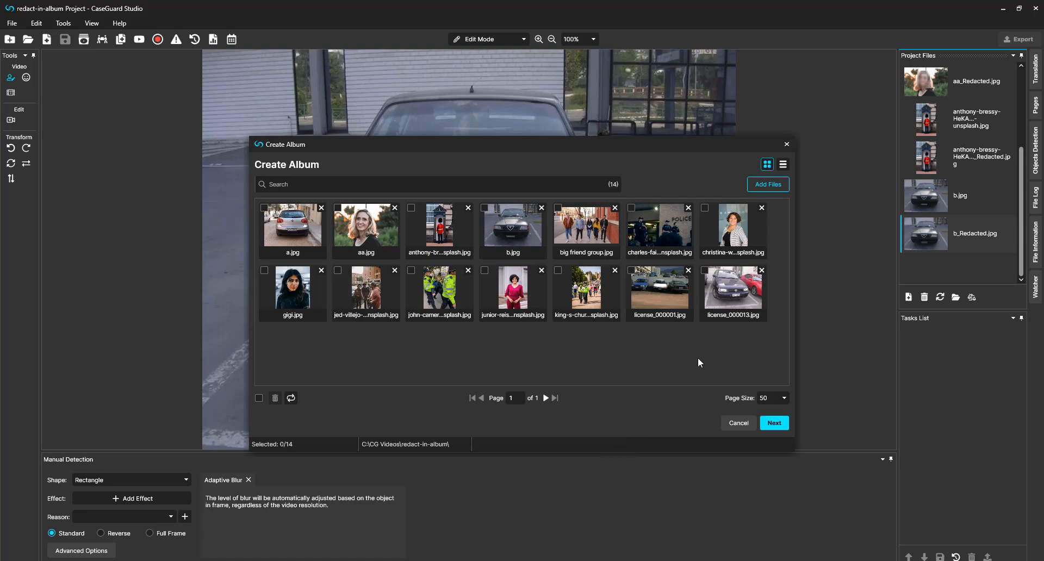
- Remove the glasses-wearing woman's portrait, gigi.jpg, the police photo, license_000001.jpg and the two yellow-vest photos from the album
left_click(761, 208)
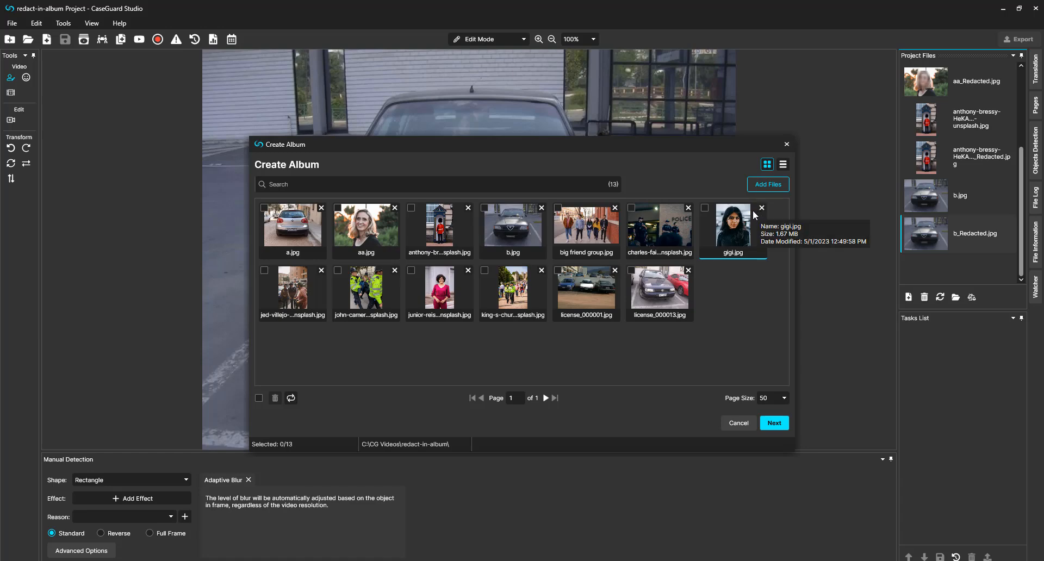
left_click(706, 209)
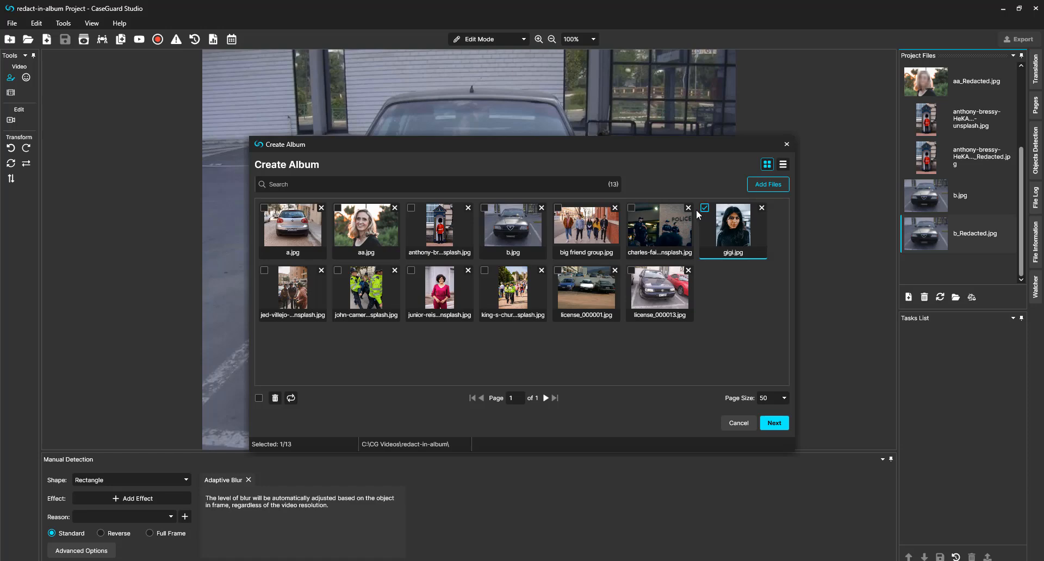
left_click(632, 207)
left_click(558, 271)
left_click(486, 272)
left_click(338, 271)
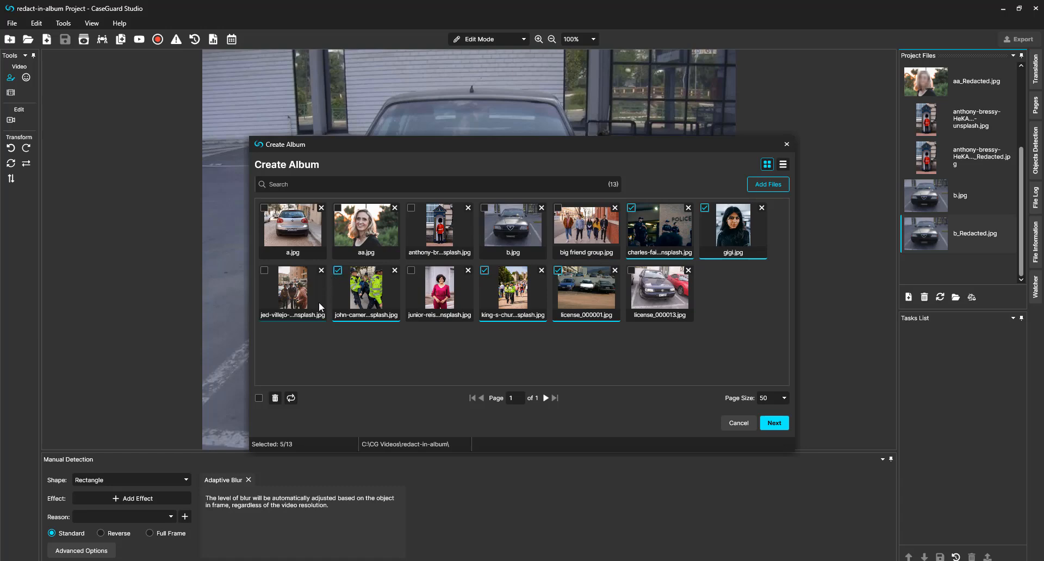
left_click(275, 398)
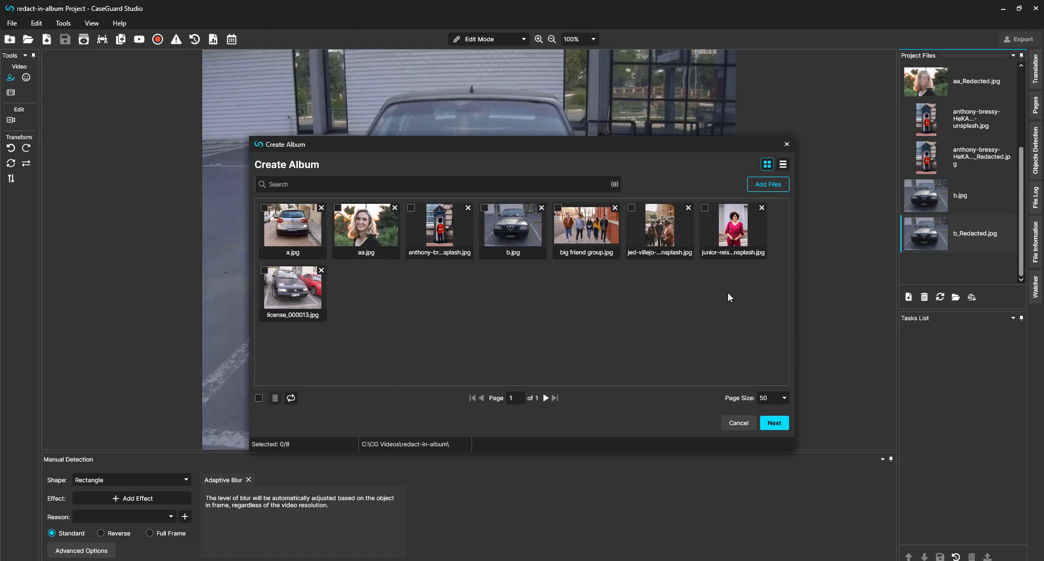
- View the album's files as a list and back as thumbnails, and search them for "big friend"
left_click(783, 164)
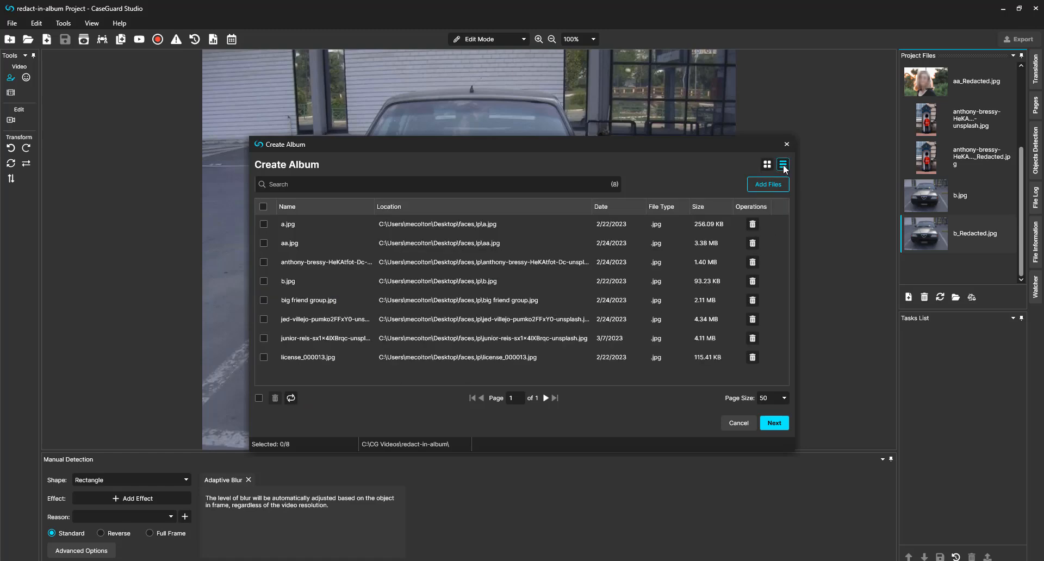
left_click(767, 164)
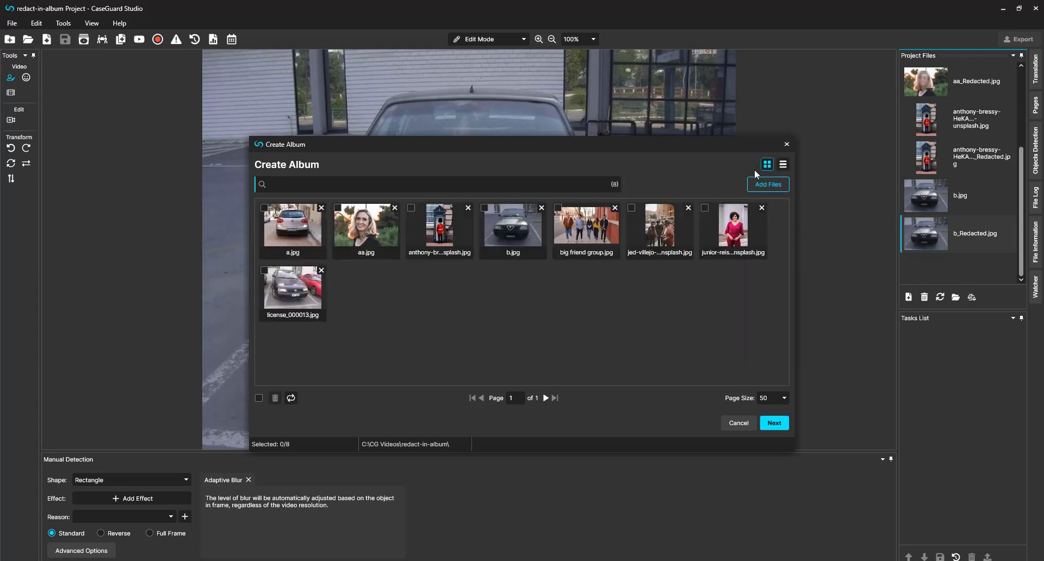
left_click(598, 183)
type("big friend")
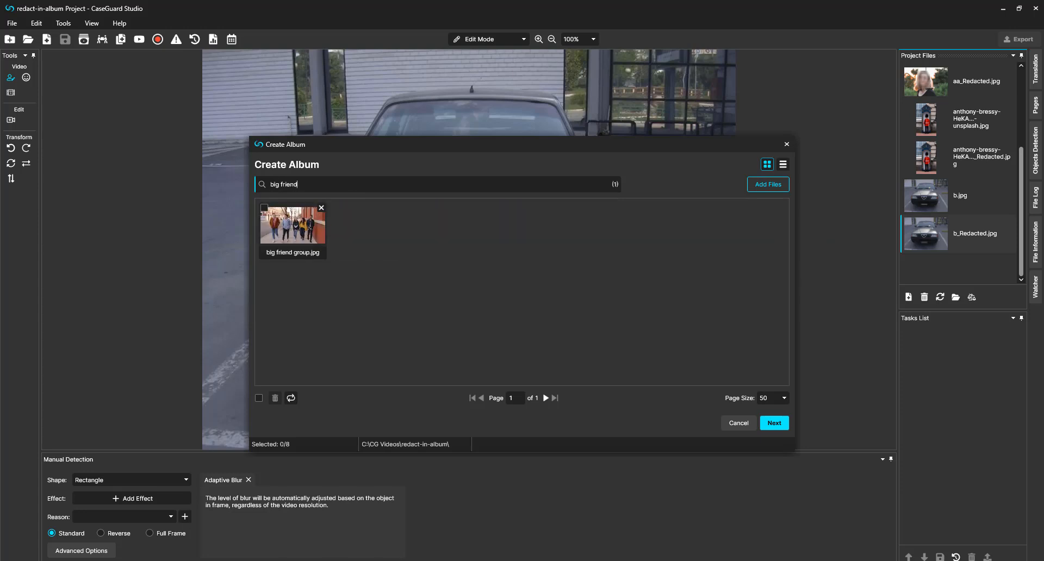
key("BackSpace")
key("BackSpace")
key("BackSpace")
key("BackSpace")
key("BackSpace")
key("BackSpace")
key("BackSpace")
key("BackSpace")
key("BackSpace")
key("BackSpace")
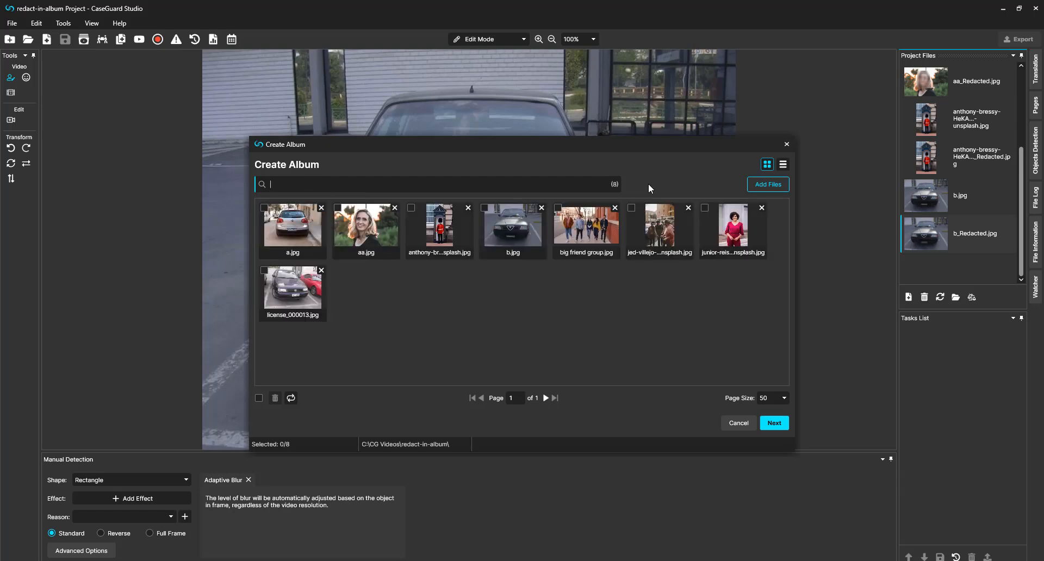
- Create the album as New Album1 in the redact-in-album project folder and open it for editing
left_click(775, 424)
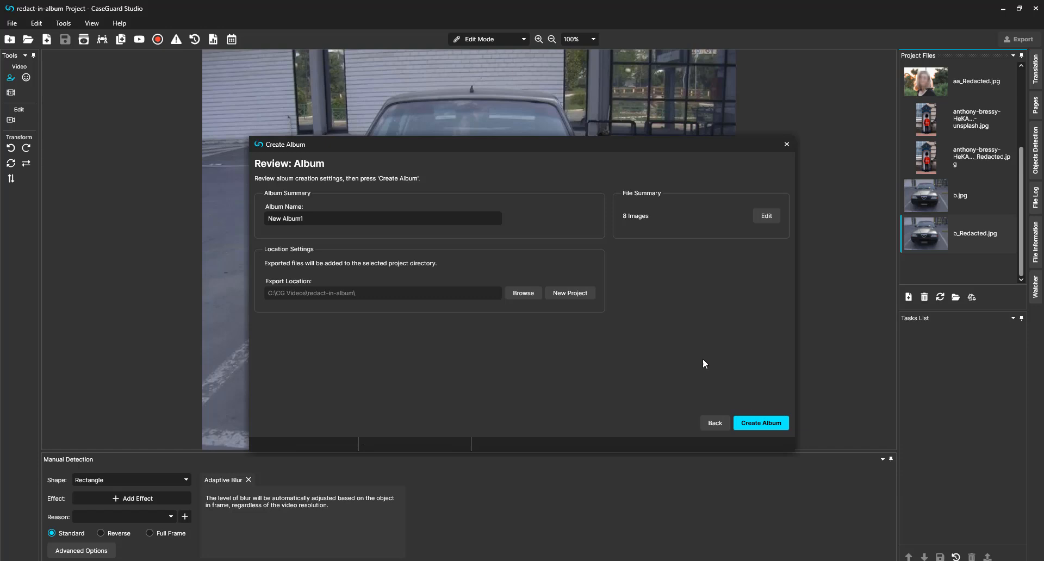
left_click(495, 220)
left_click(752, 423)
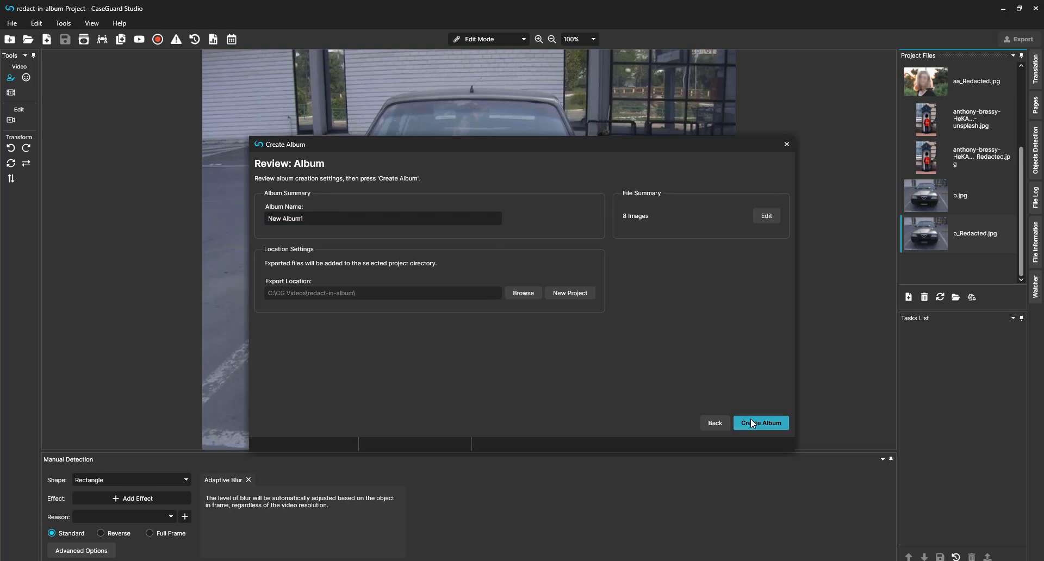
left_click(915, 122)
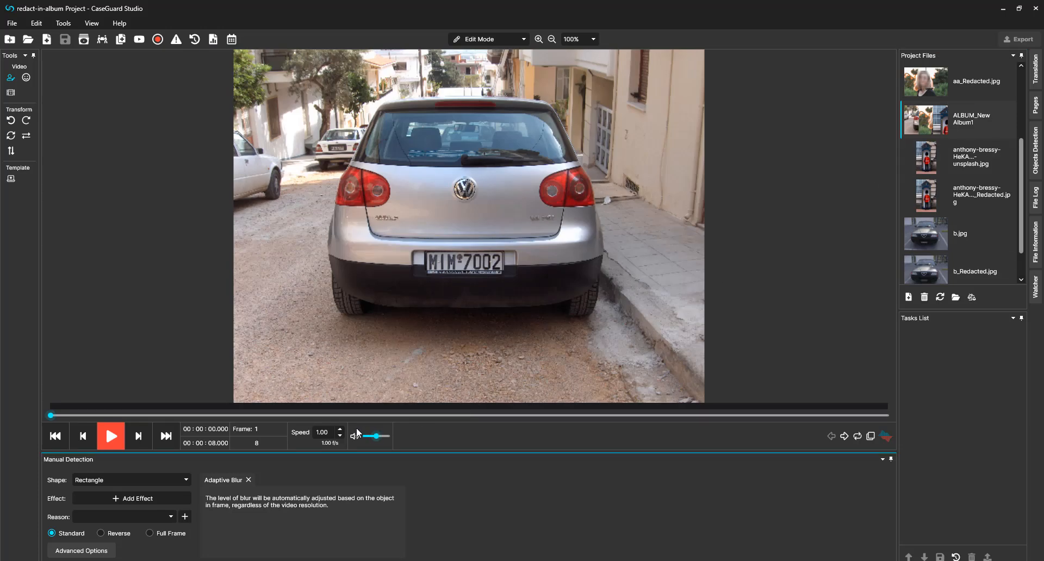
- Examine the shape, effect and reason choices for manual redaction, keeping the Rectangle shape and Adaptive Blur
left_click(161, 475)
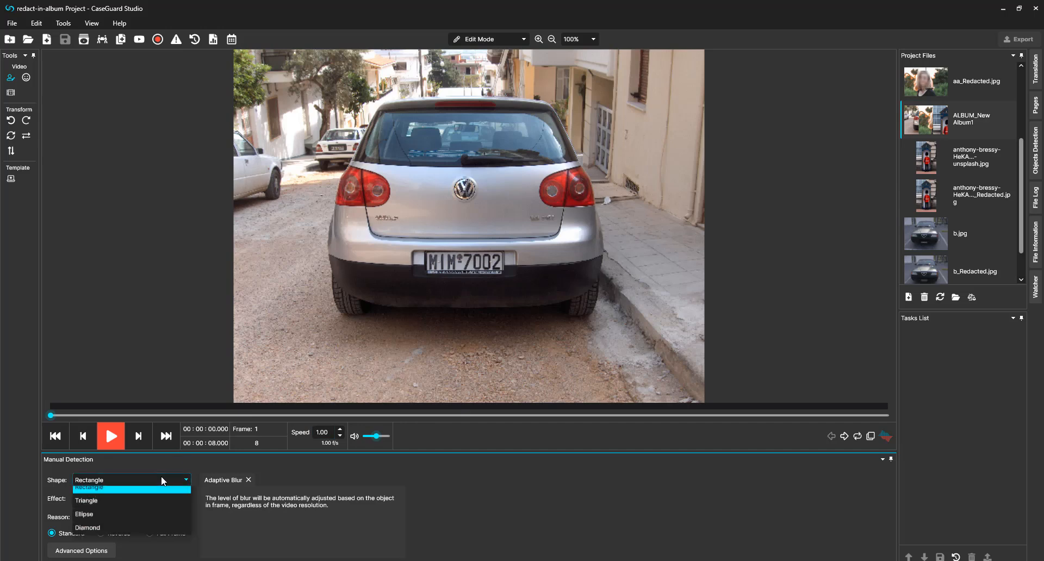
left_click(156, 482)
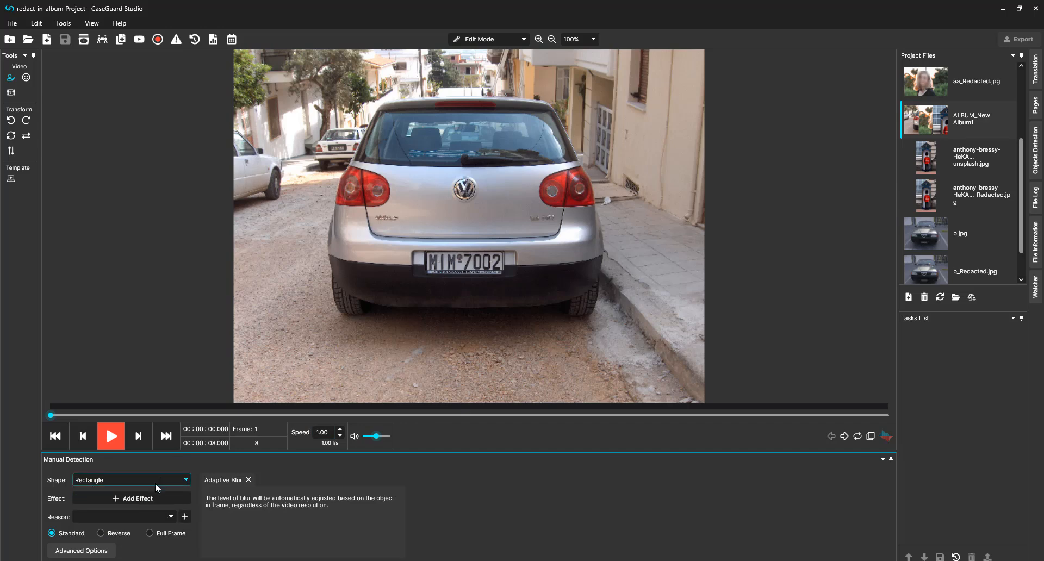
left_click(132, 498)
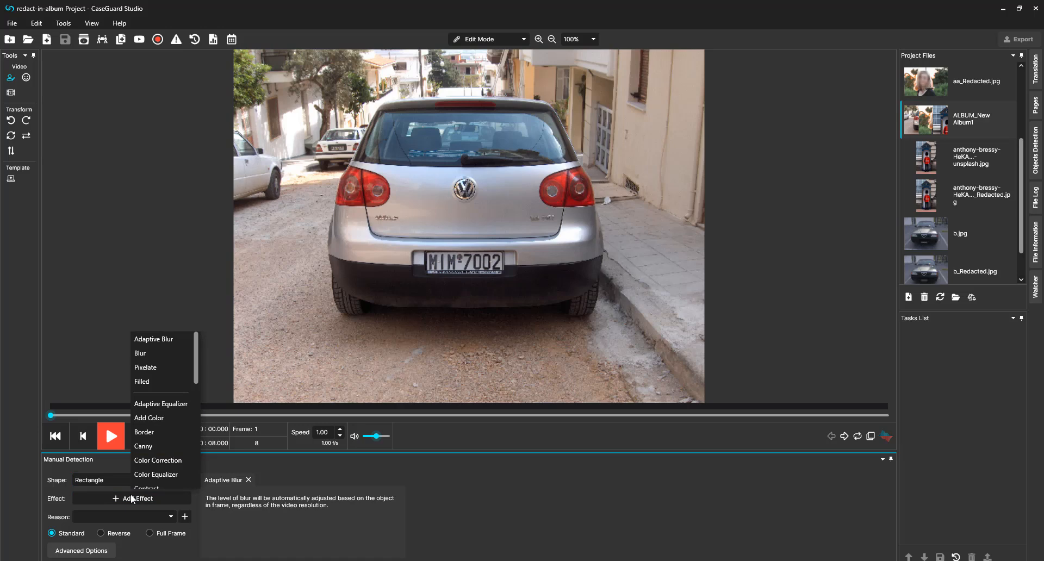
left_click(144, 506)
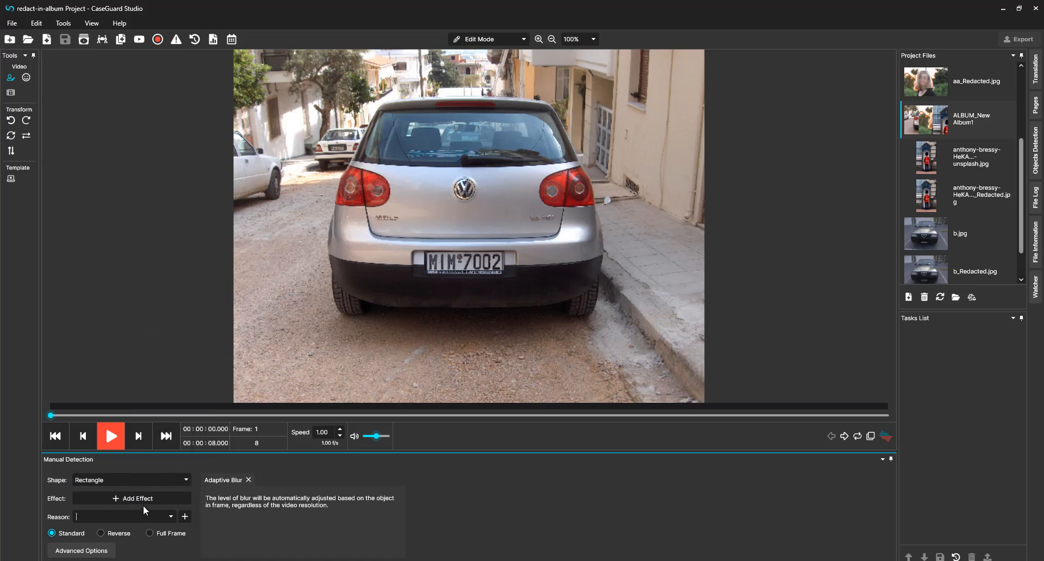
left_click(171, 516)
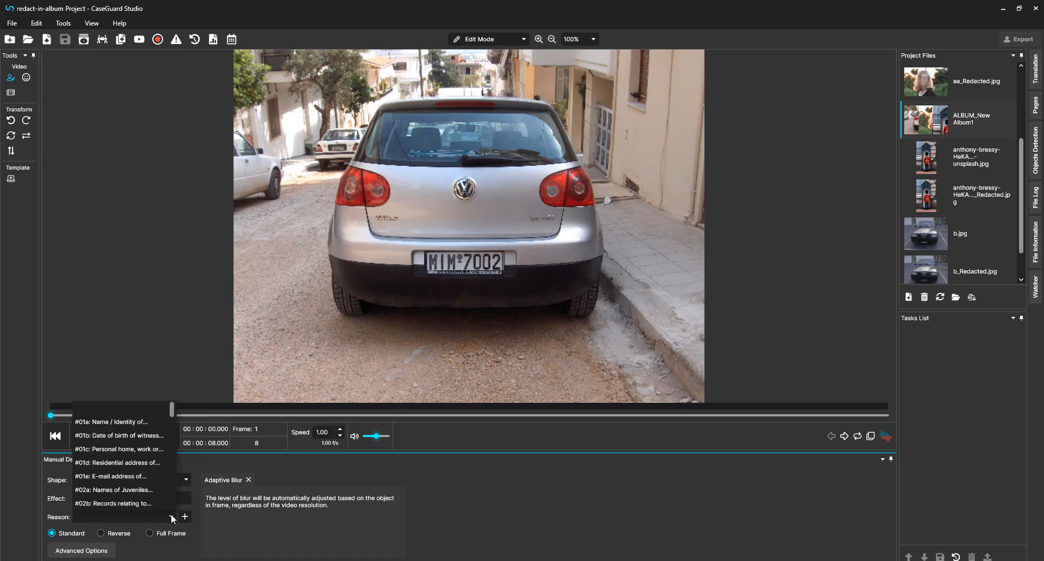
left_click(196, 509)
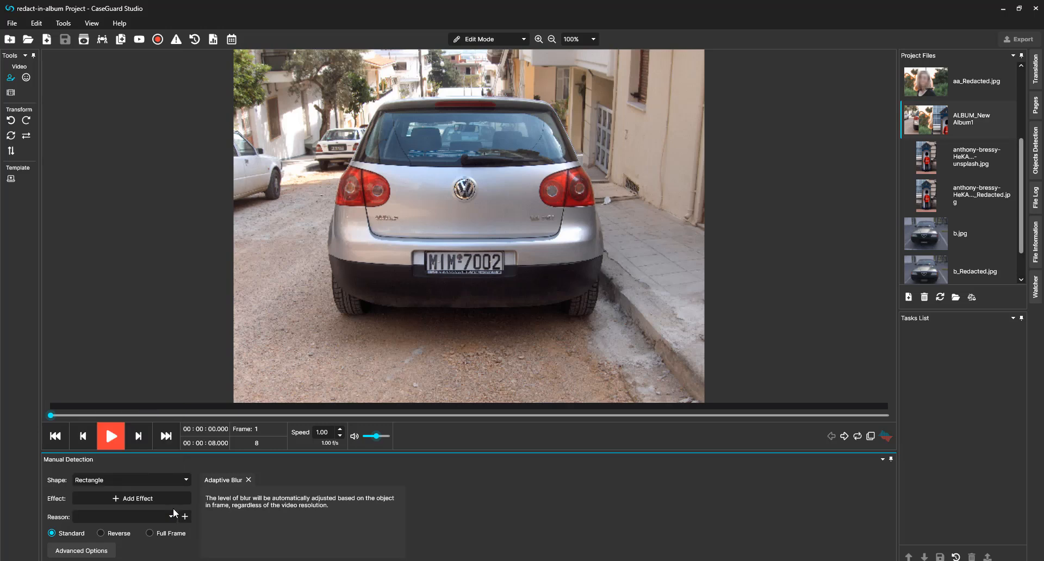
- Cover the silver car's license plate in the album's first image with a rectangular Adaptive Blur redaction
left_click(162, 481)
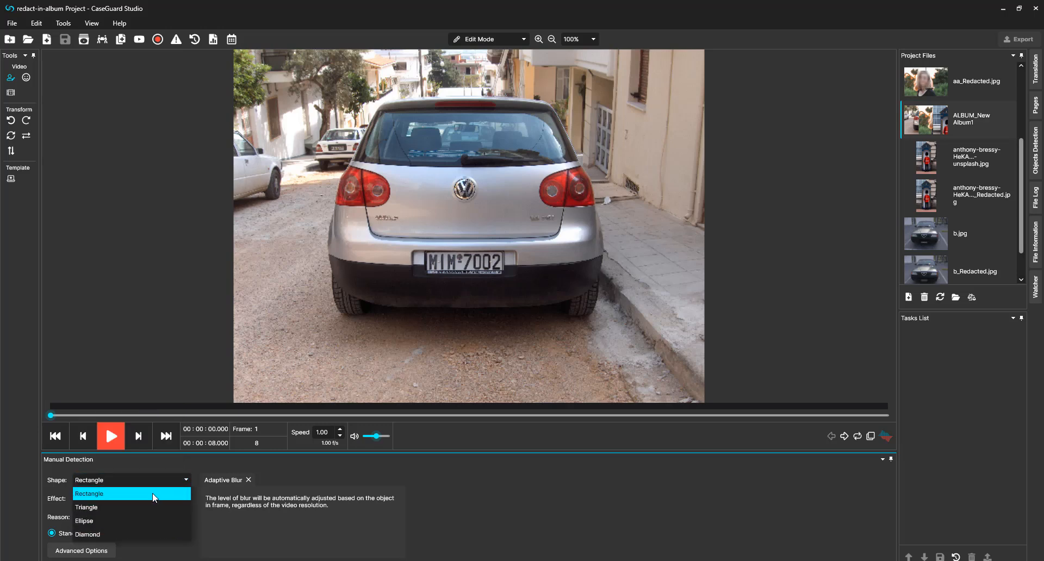
left_click(153, 494)
left_click(152, 495)
left_click(312, 310)
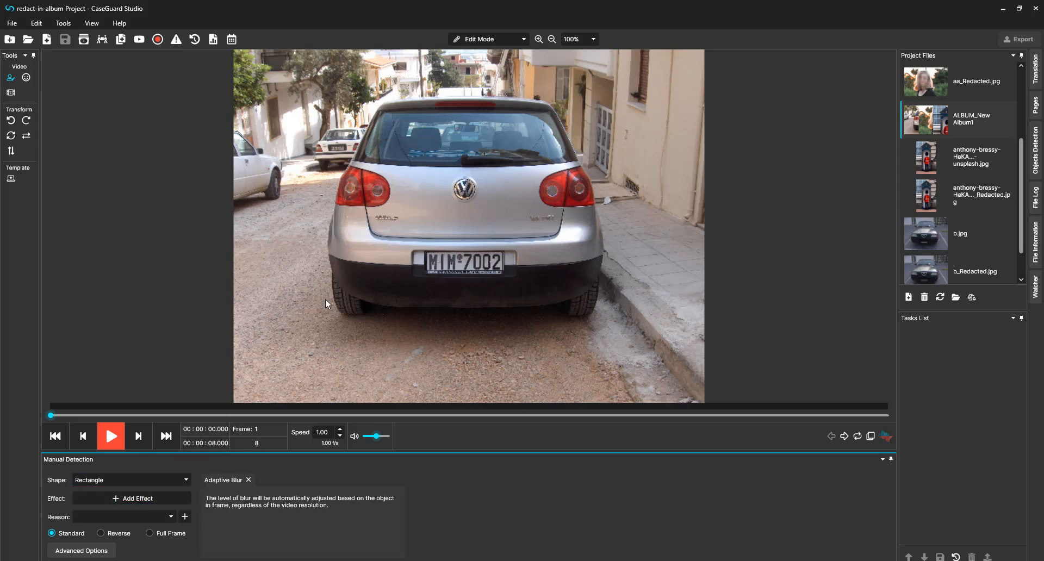
left_click_drag(412, 242, 519, 287)
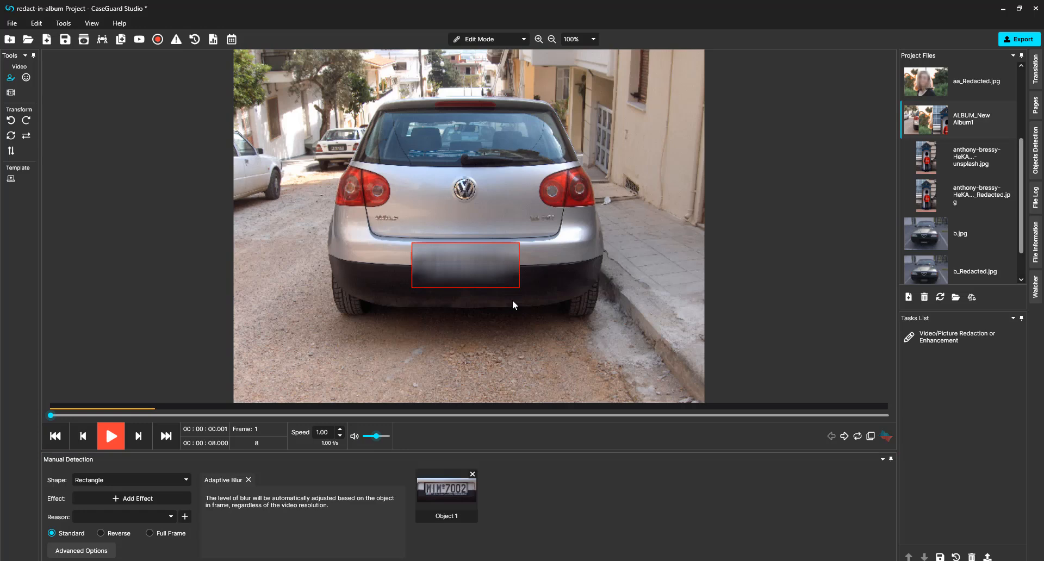
- Browse the album's images one by one and by playback, jump to the last image, and return to the first
key("Right")
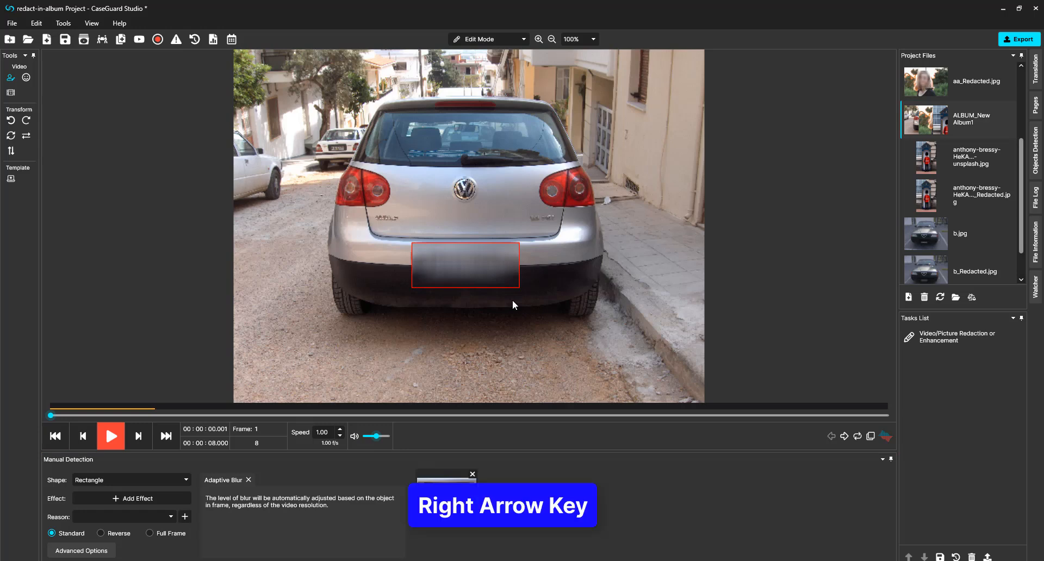
key("Right")
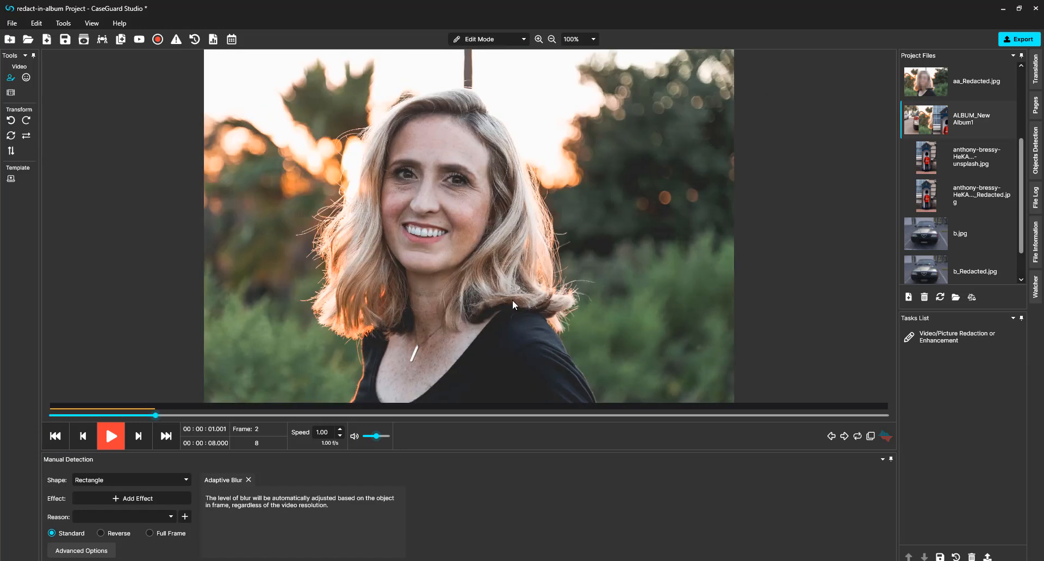
left_click(138, 437)
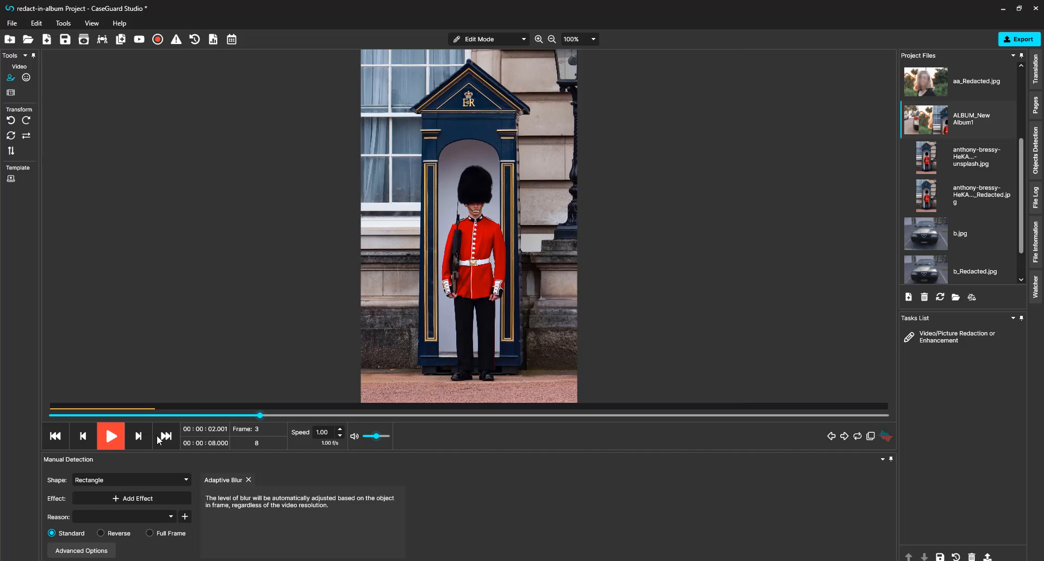
left_click(164, 437)
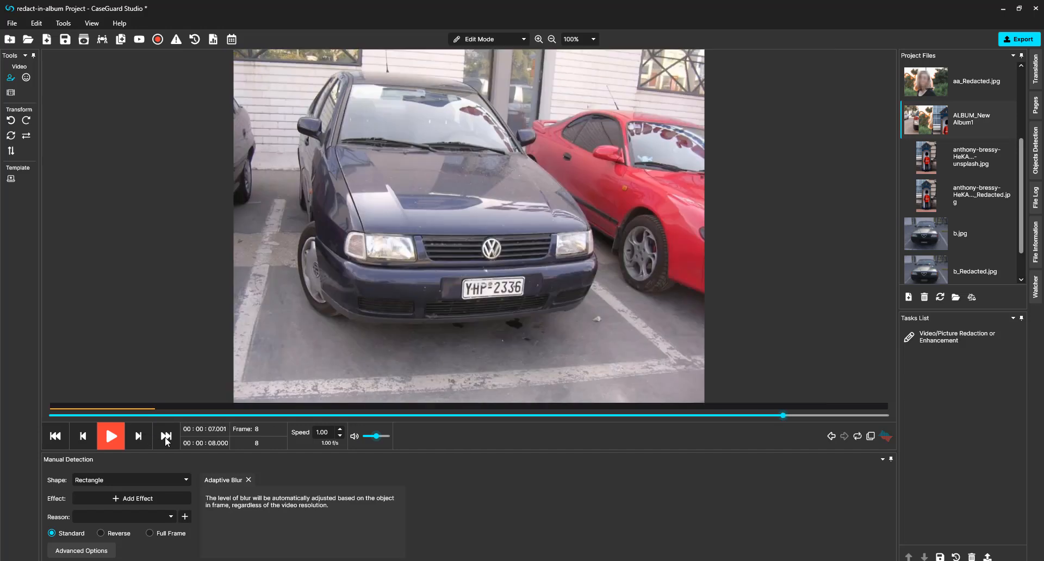
key("Left")
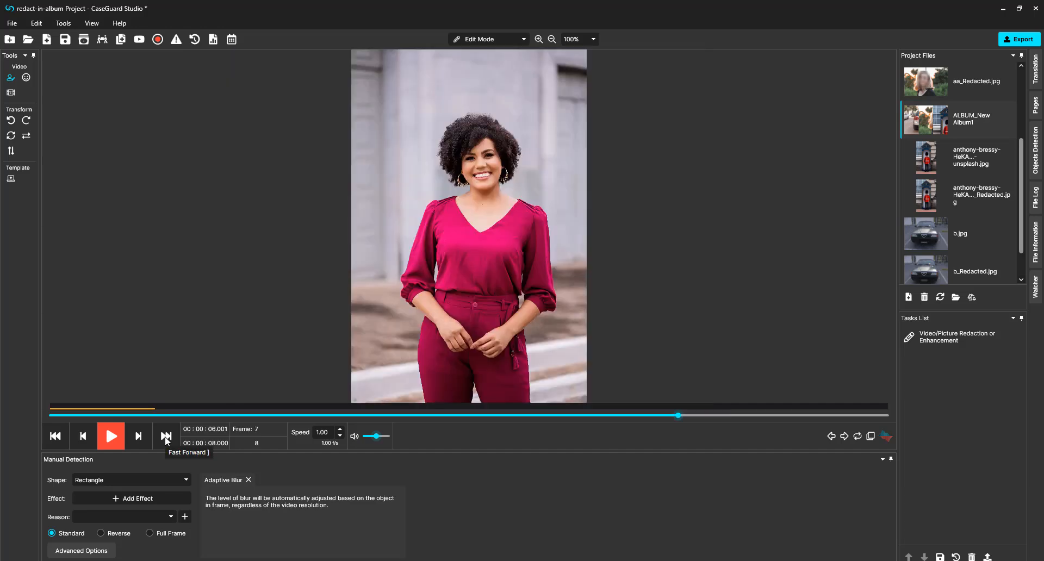
left_click(83, 436)
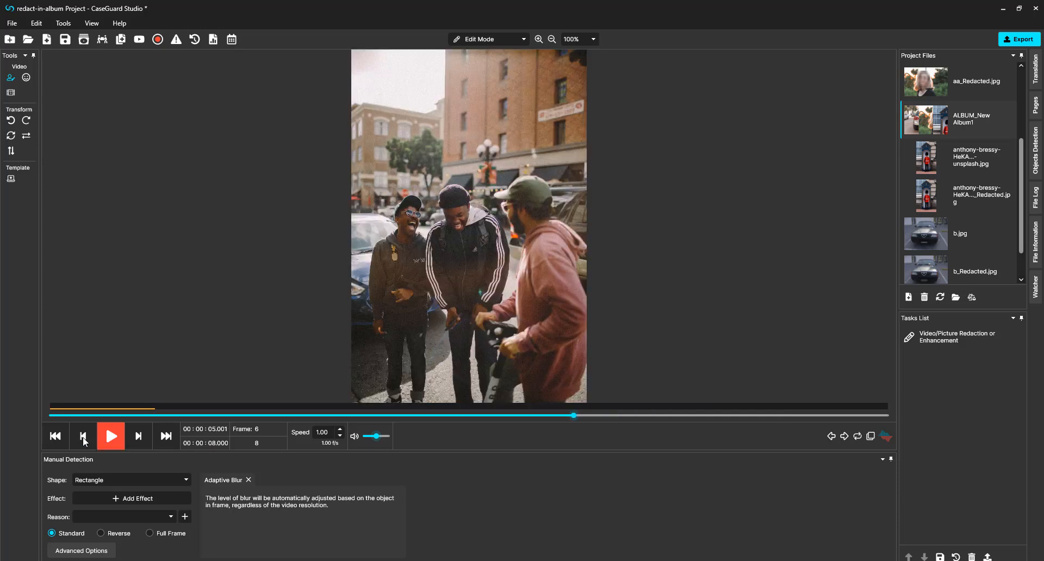
left_click(60, 439)
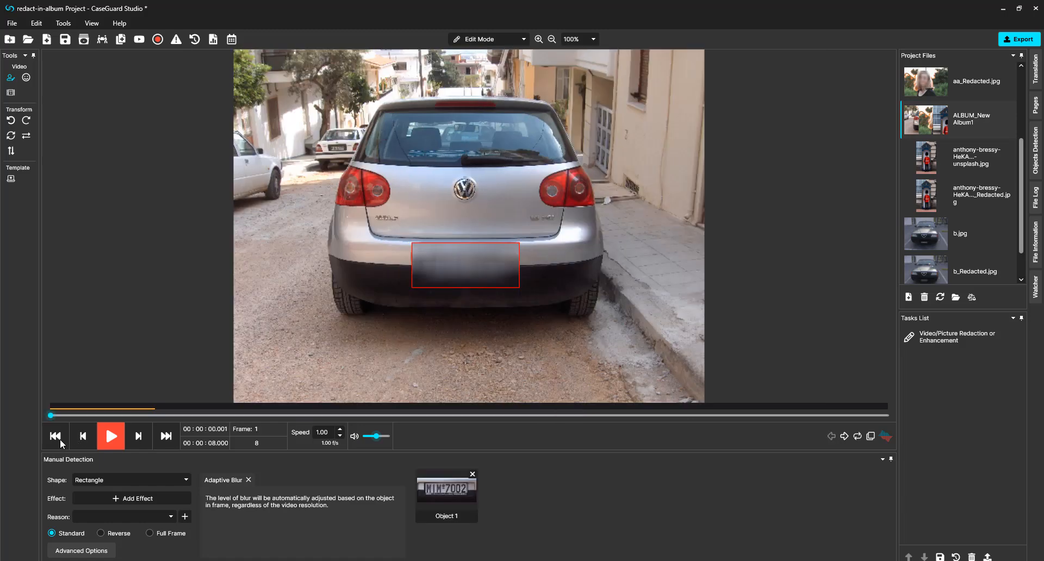
left_click(99, 438)
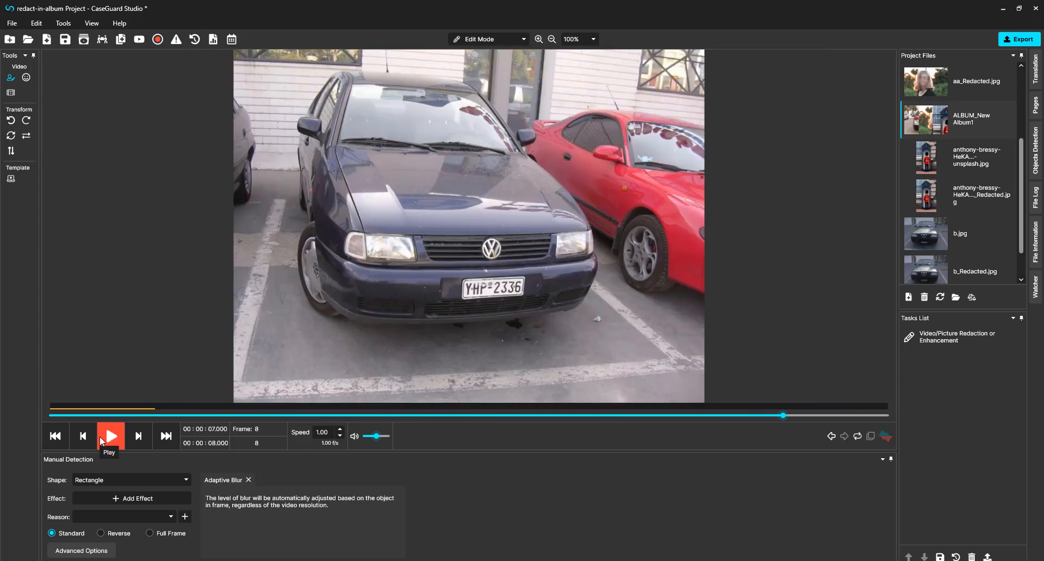
left_click(50, 441)
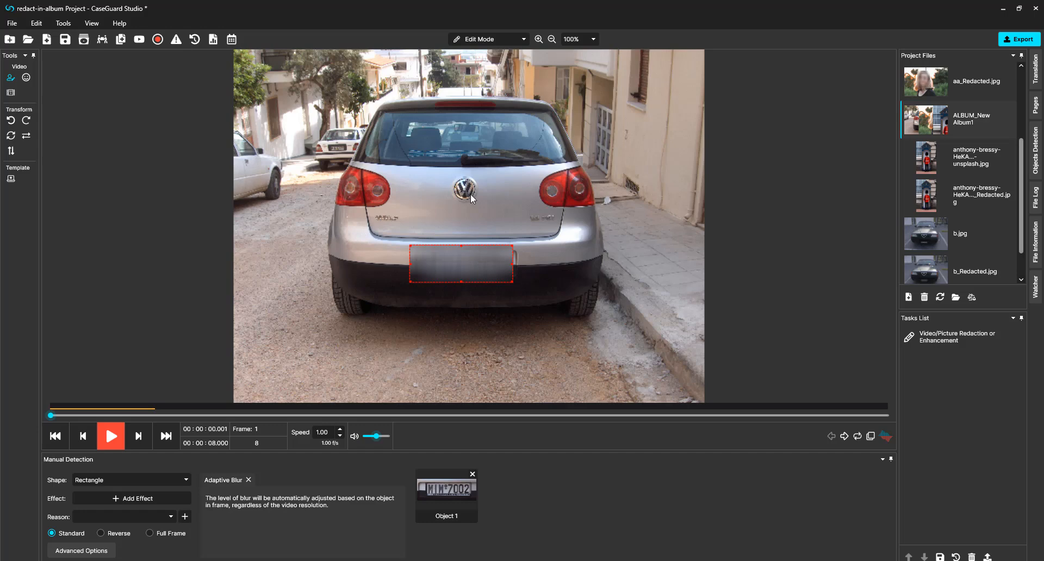
- Switch to Edit Mode (View) and cover the blonde woman's face in the second image with an ellipse redaction
left_click(484, 39)
left_click(465, 64)
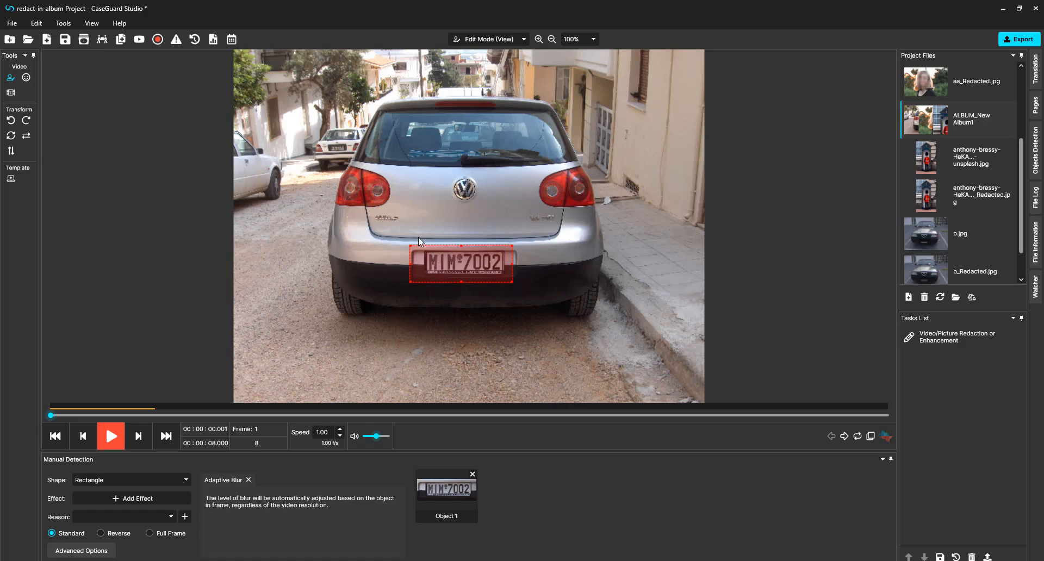
left_click(138, 436)
left_click(131, 480)
left_click(133, 506)
left_click_drag(361, 98, 509, 286)
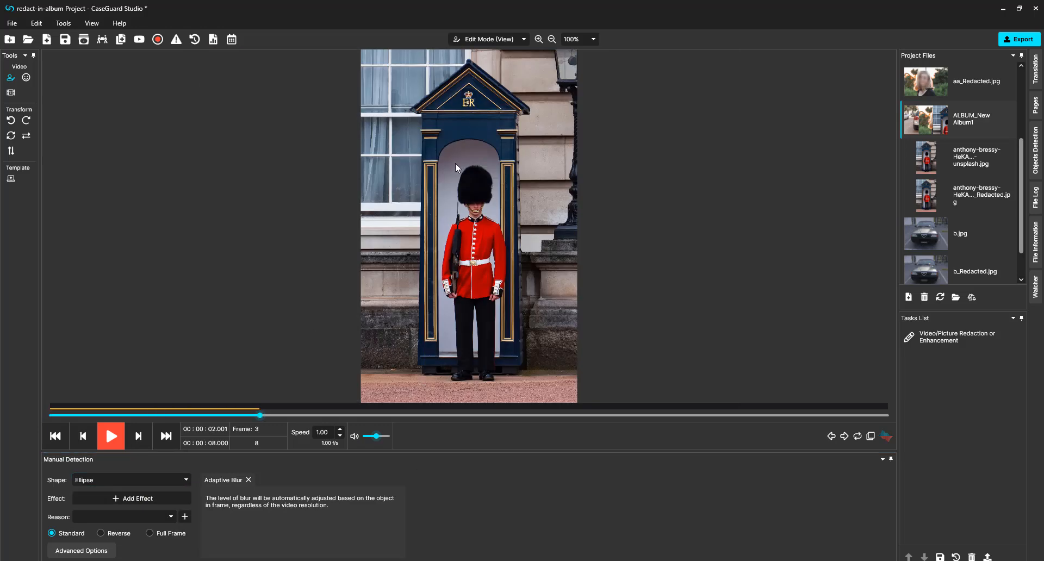
- Redact the royal guard's head with an ellipse and the license plate of the dark car in the fourth image with a rectangle
left_click(163, 480)
left_click(152, 493)
left_click_drag(410, 307, 491, 336)
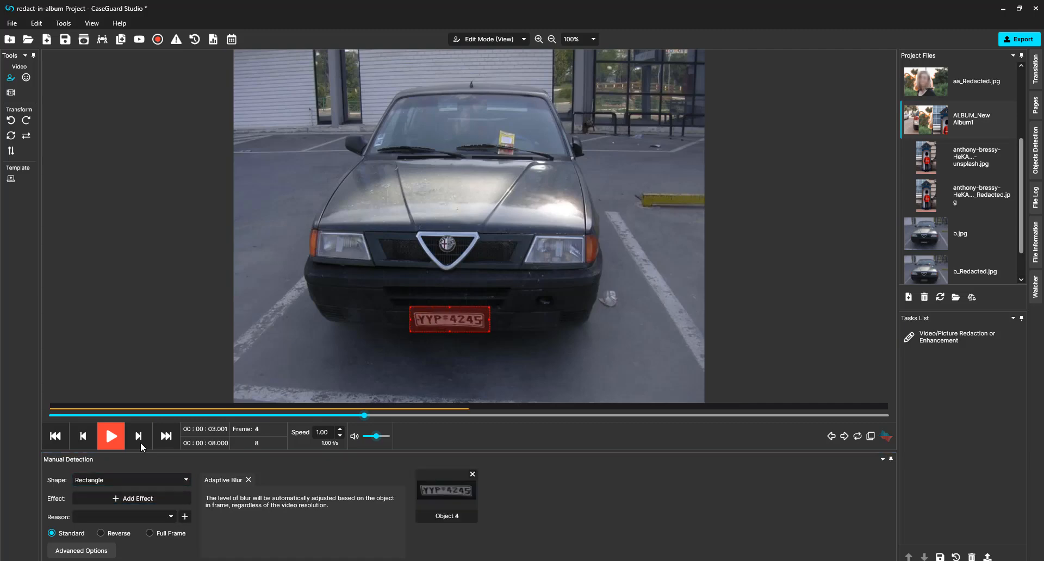
- Cover the faces of all five friends in the fifth image with ellipse redactions
left_click(144, 440)
left_click(149, 481)
left_click(85, 521)
left_click_drag(267, 99, 317, 153)
left_click_drag(375, 116, 430, 169)
left_click_drag(485, 152, 520, 190)
left_click_drag(548, 150, 592, 197)
left_click_drag(631, 124, 662, 168)
- Cover the three laughing men's faces in the sixth image and the face of the woman in magenta with ellipse redactions
left_click(142, 441)
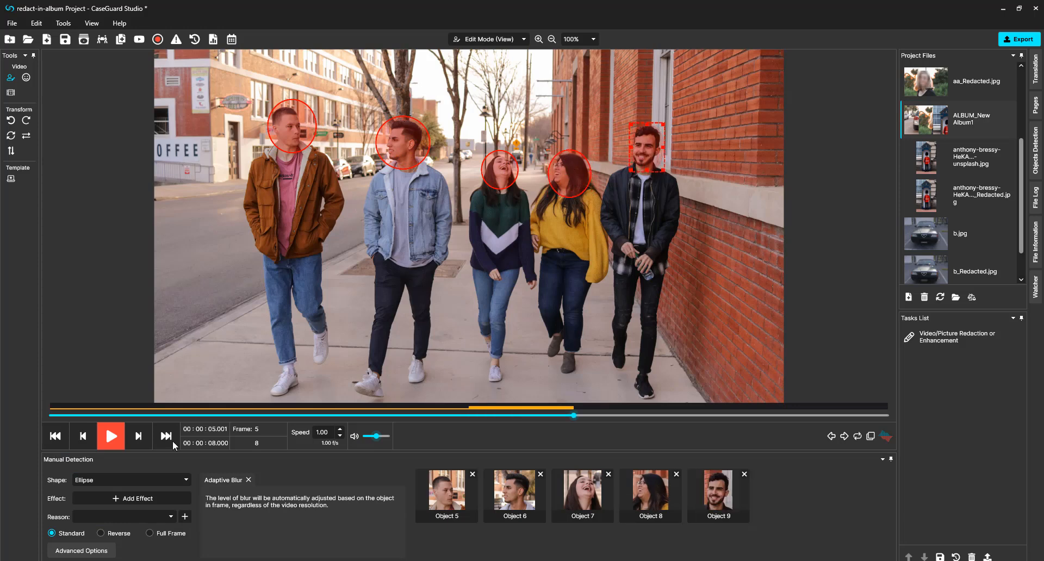
mouse_move(387, 189)
left_mouse_down()
mouse_move(429, 238)
mouse_move(433, 186)
mouse_move(556, 248)
left_mouse_up()
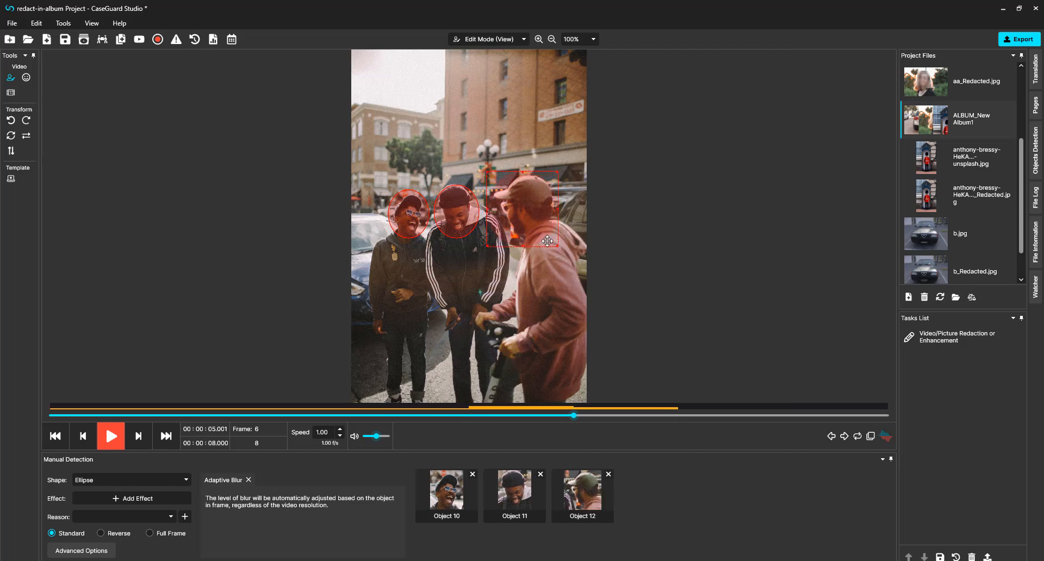
left_click(138, 436)
left_click_drag(429, 108, 518, 206)
- Redact the blue car's license plate in the last image with a rectangle and export the album
left_click(134, 436)
left_click(129, 480)
left_click(125, 494)
left_click_drag(454, 273, 533, 305)
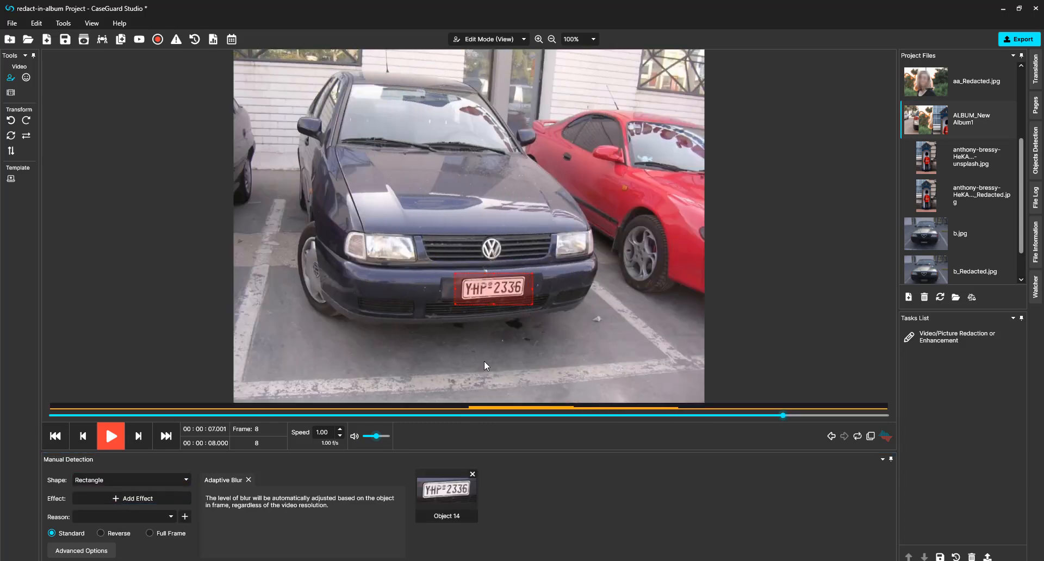
left_click(1019, 39)
left_click(629, 362)
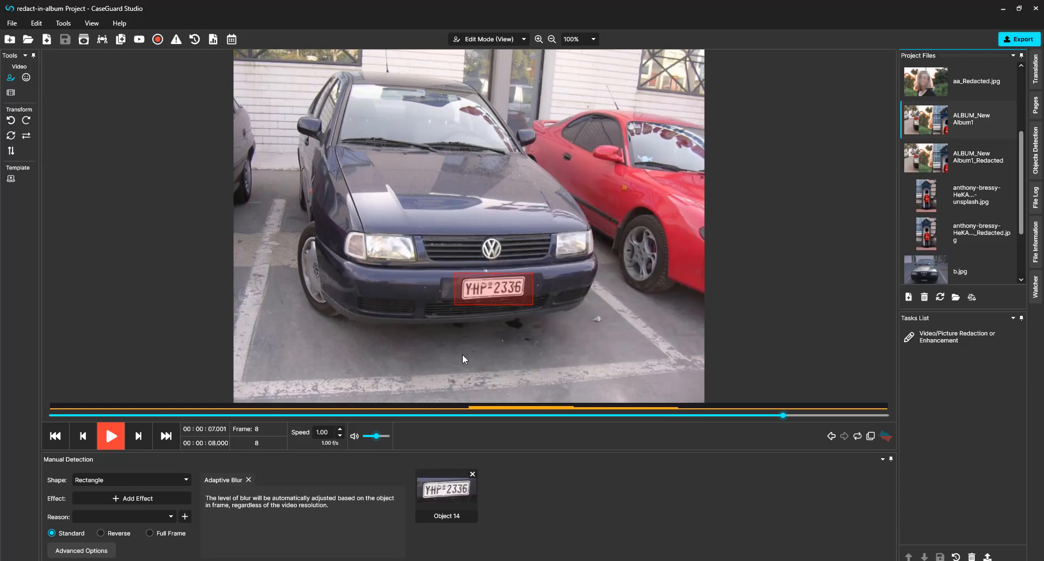
- Open ALBUM_New Album1_Redacted from the project files and play it, pausing at the friends' group photo
left_click(912, 166)
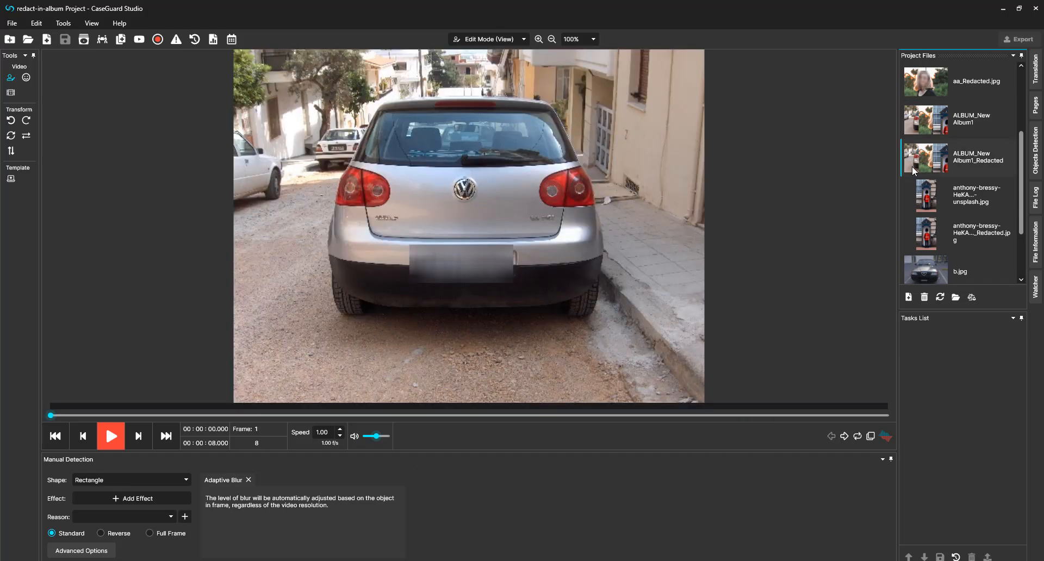
left_click(110, 436)
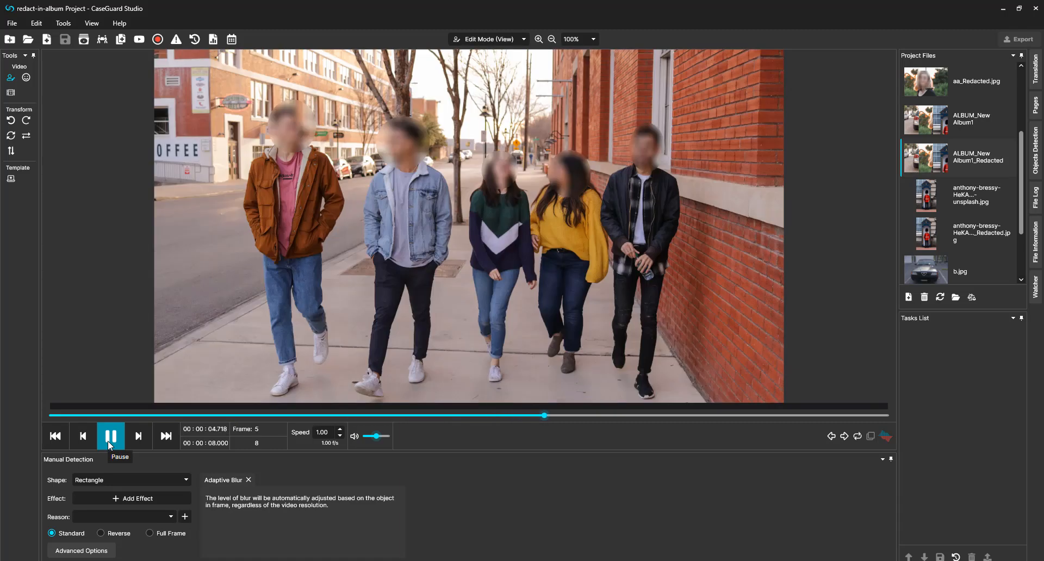
left_click(108, 441)
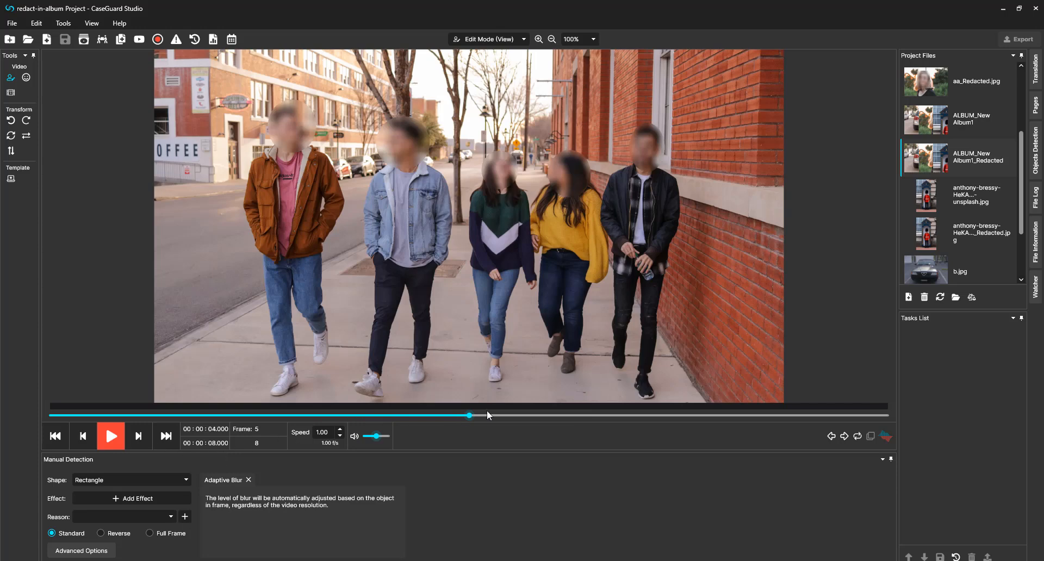
- Open the project folder in File Explorer and look through the original images in the ALBUM_New Album1 folder
left_click(957, 297)
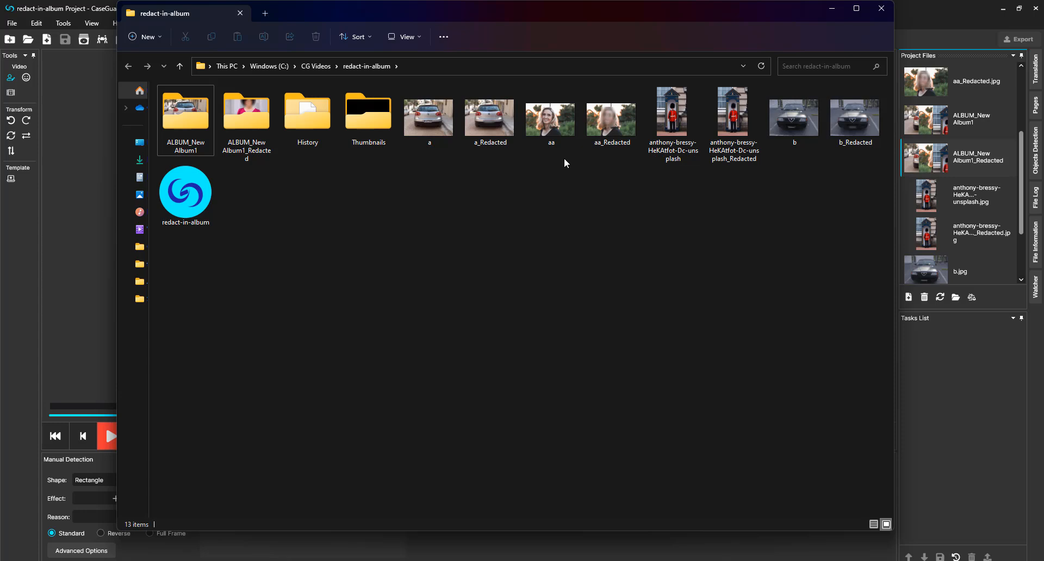
double_click(191, 144)
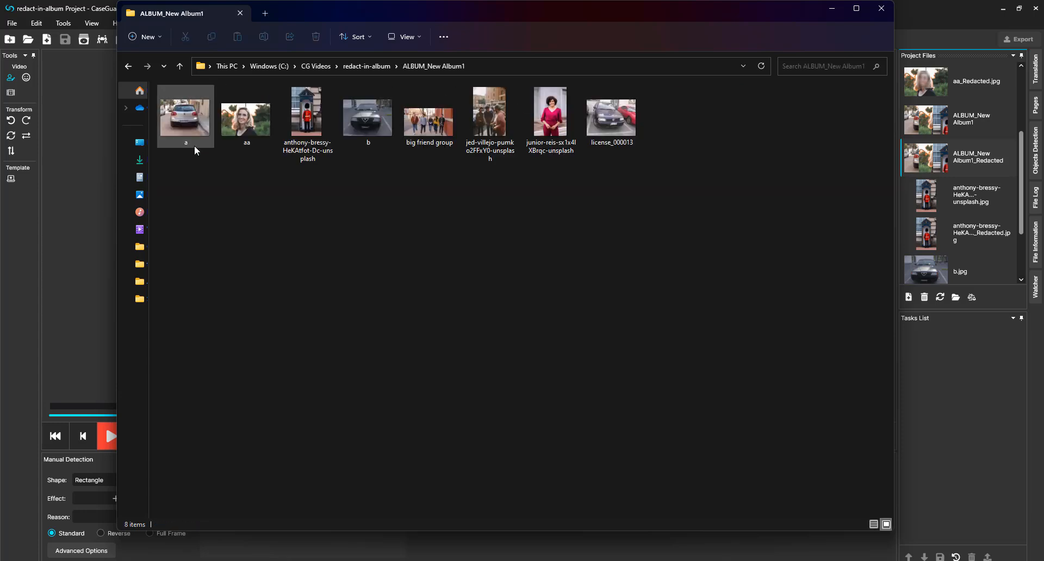
left_click(128, 66)
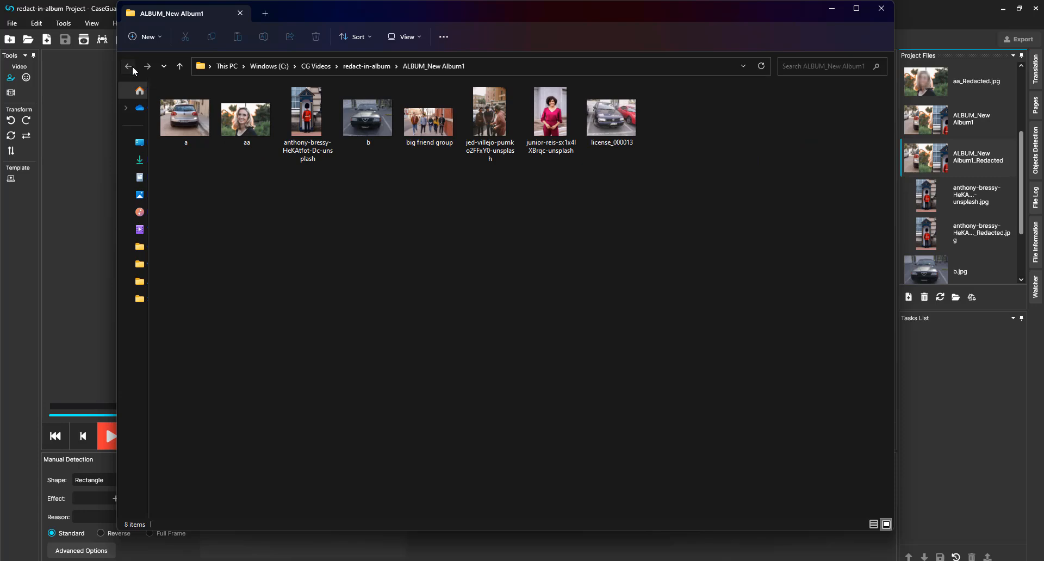
- Open the ALBUM_New Album1_Redacted folder and check its images in the photo viewer from aa.jpg to the three men's photo
double_click(232, 125)
double_click(242, 130)
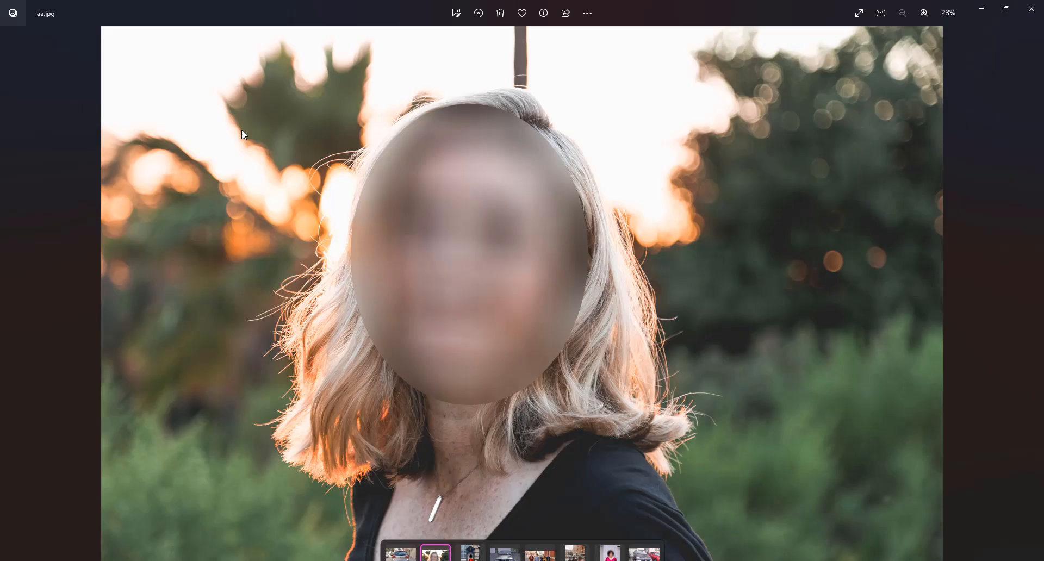
key("Right")
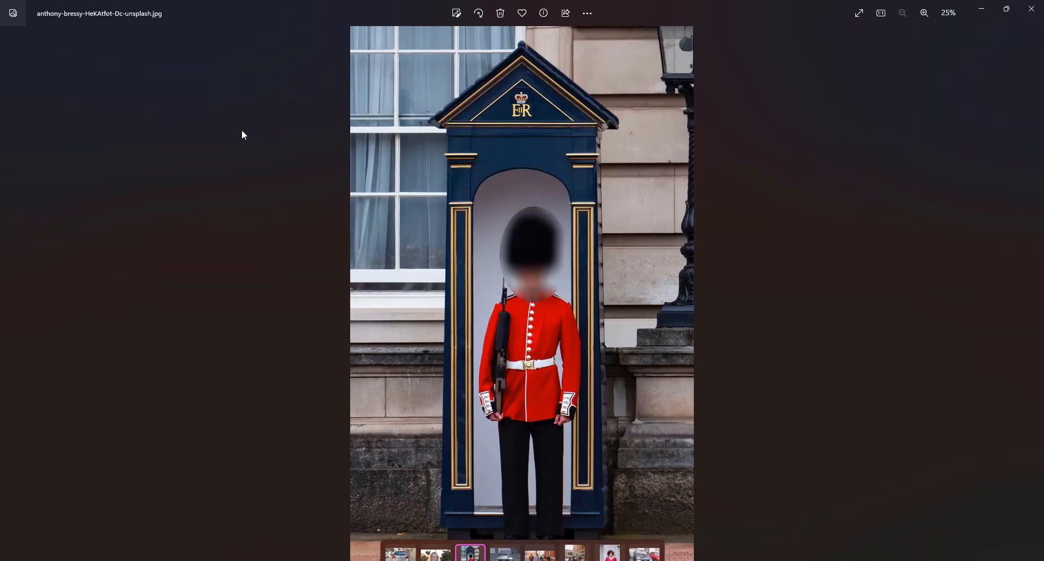
key("Right")
key("Right")
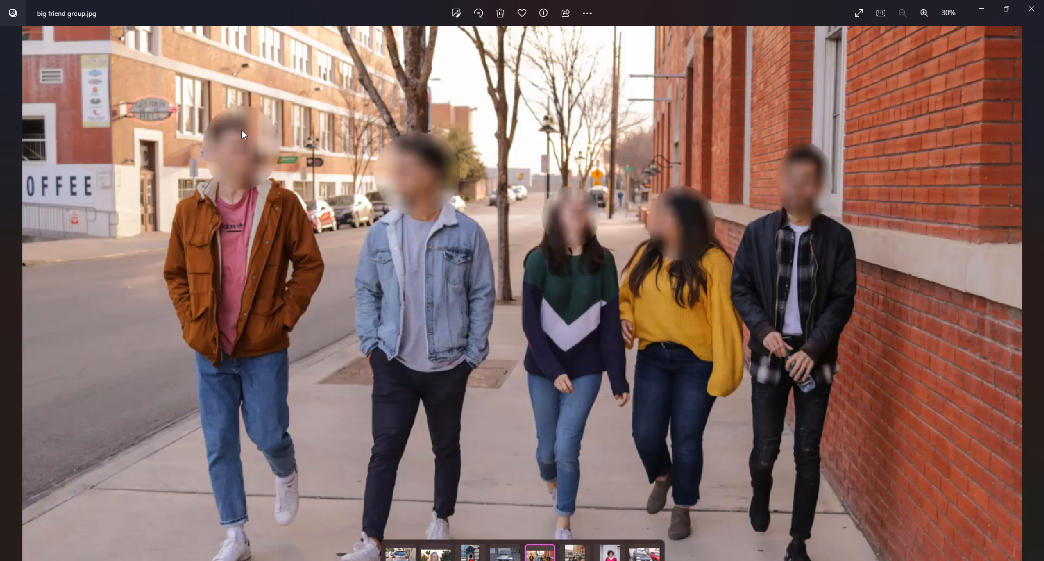
key("Right")
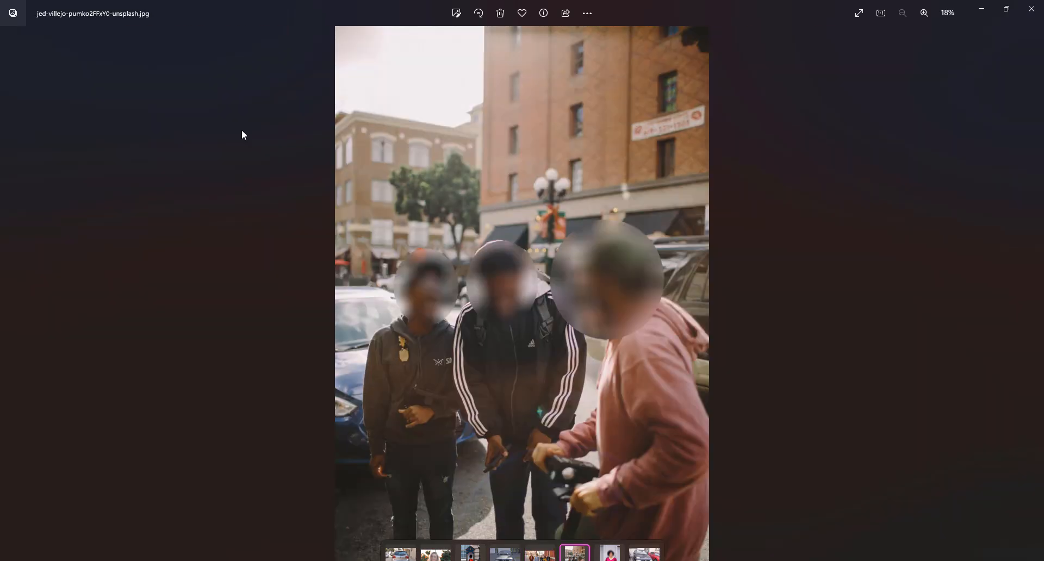
key("alt+F4")
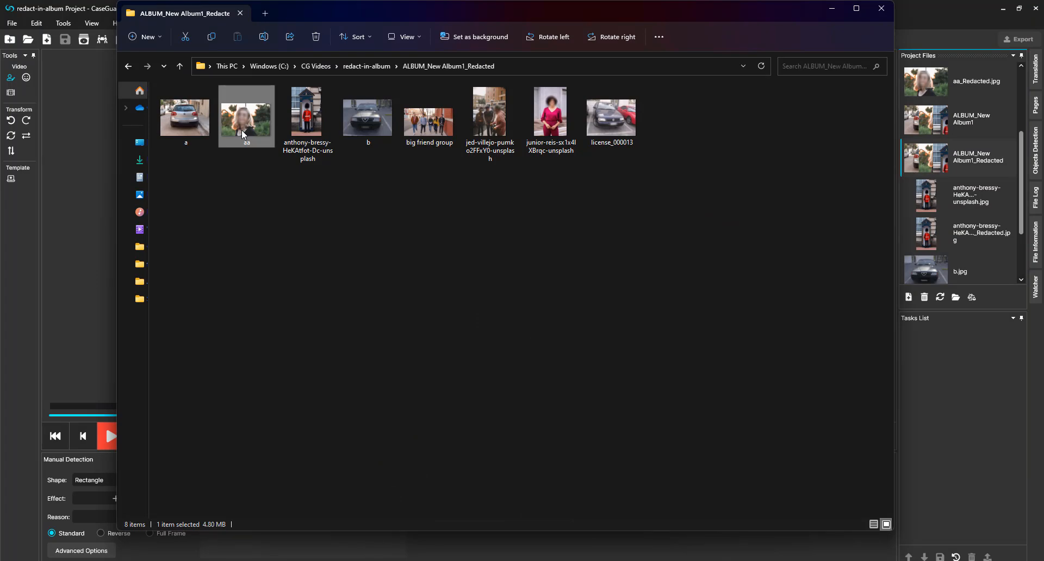